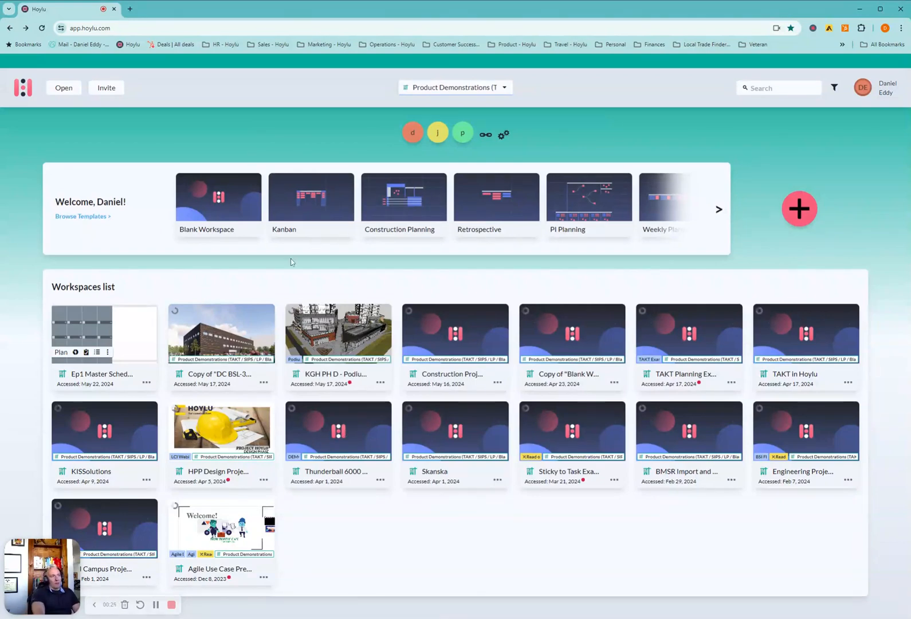
# - Open the Ep1 Master Schedule workspace and bring its whole swimlane plan into view
pyautogui.click(127, 340)
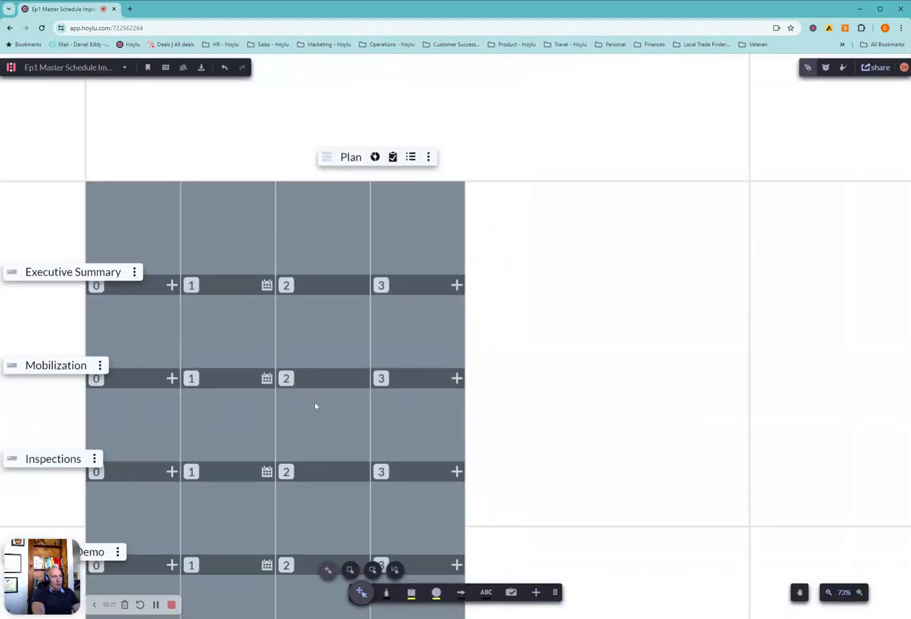
pyautogui.scroll(-5, 316, 406)
pyautogui.moveTo(523, 369); pyautogui.dragTo(671, 429)
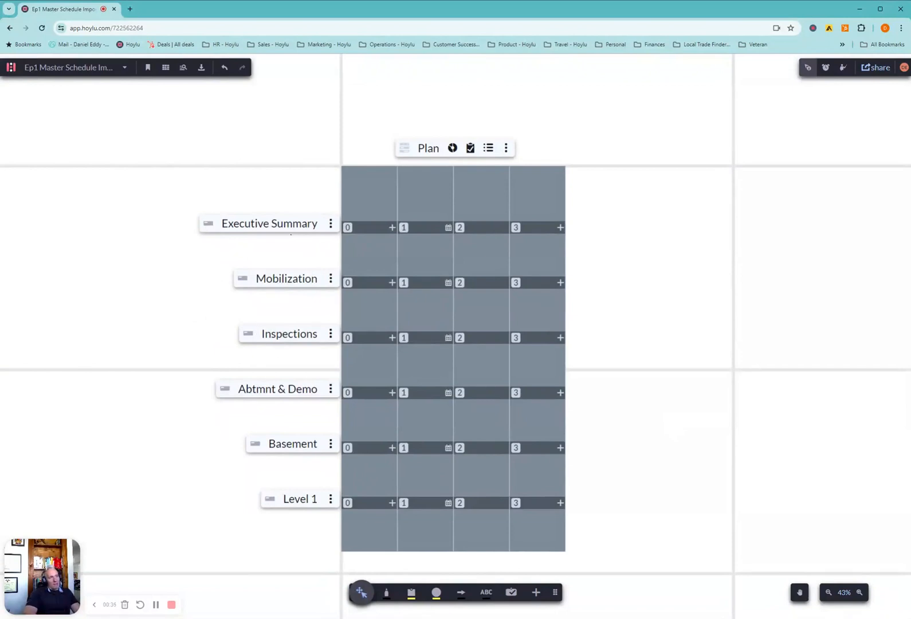
# - Examine the task columns in the MS Activities spreadsheet image placed on the workspace canvas
pyautogui.moveTo(55, 399); pyautogui.dragTo(210, 376)
pyautogui.scroll(-2, 143, 383)
pyautogui.moveTo(153, 281); pyautogui.dragTo(281, 433)
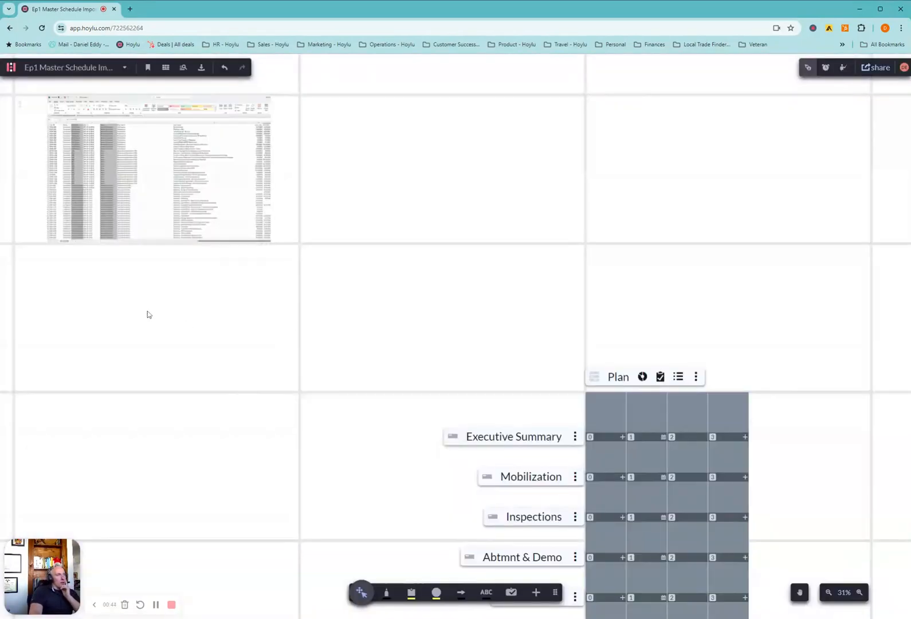
pyautogui.moveTo(146, 312); pyautogui.dragTo(376, 556)
pyautogui.scroll(4, 380, 457)
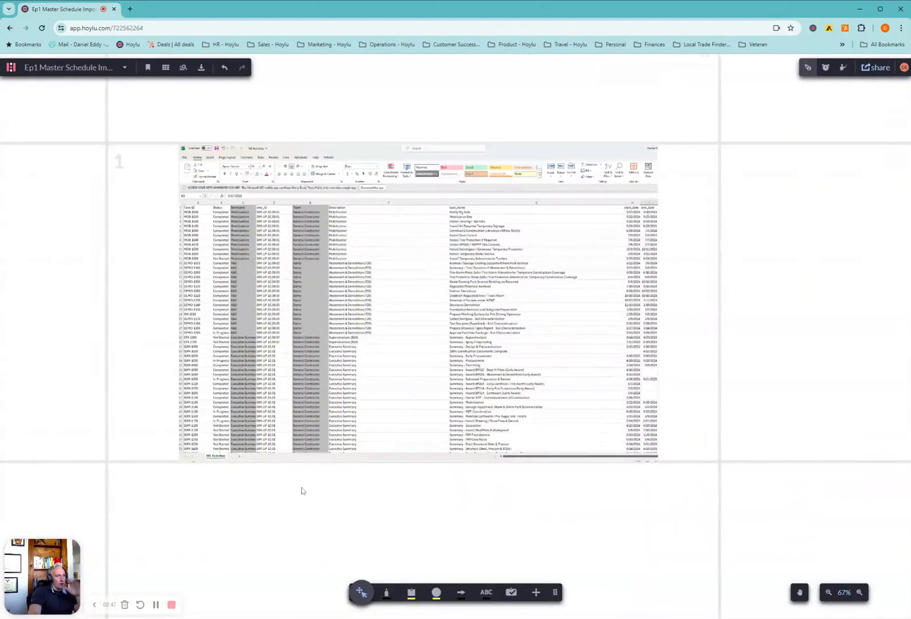
pyautogui.scroll(4, 170, 344)
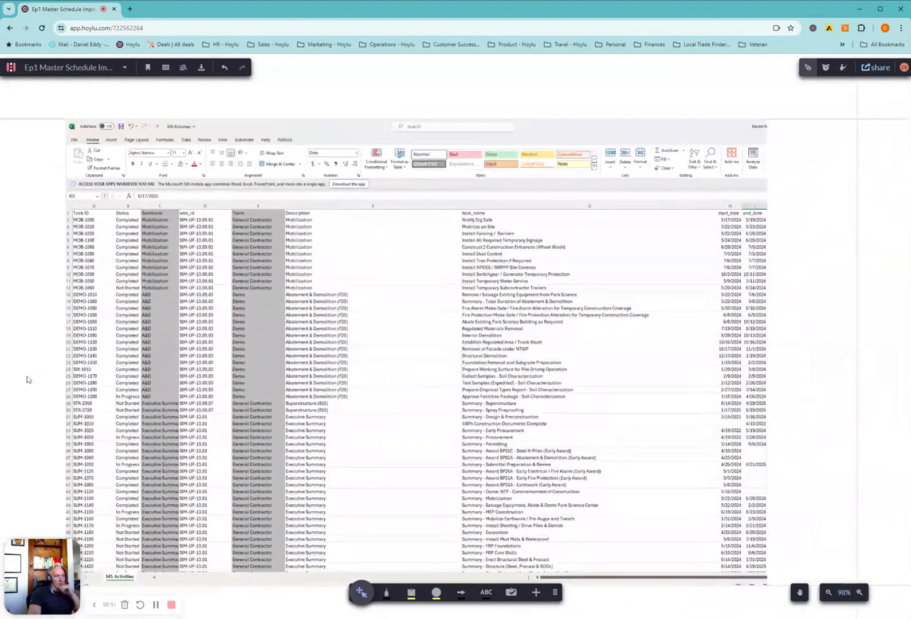
pyautogui.scroll(1, 27, 379)
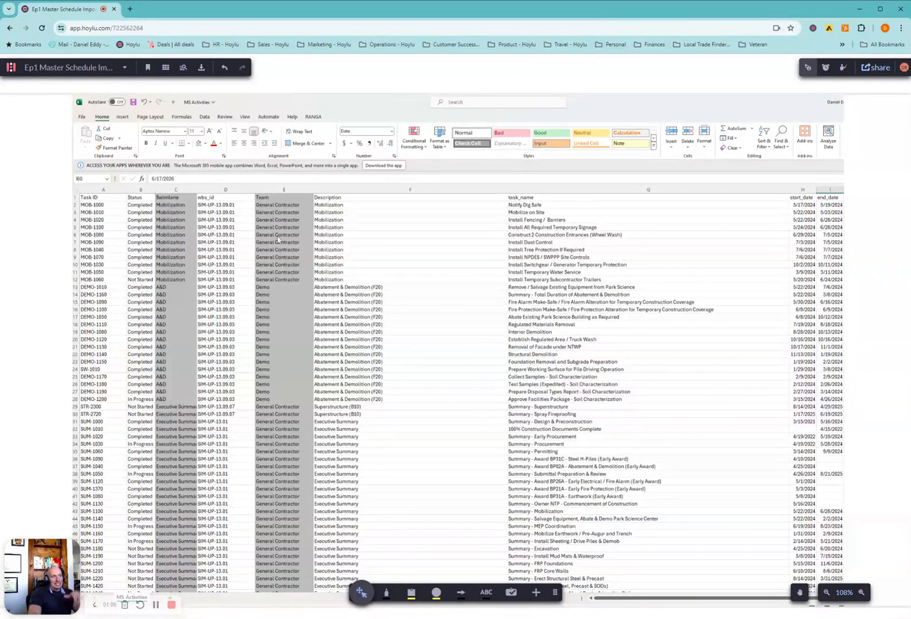
# - Check the swimlane plan's general settings and preview week 1 expanded into days
pyautogui.scroll(-5, 290, 384)
pyautogui.moveTo(638, 542); pyautogui.dragTo(479, 401)
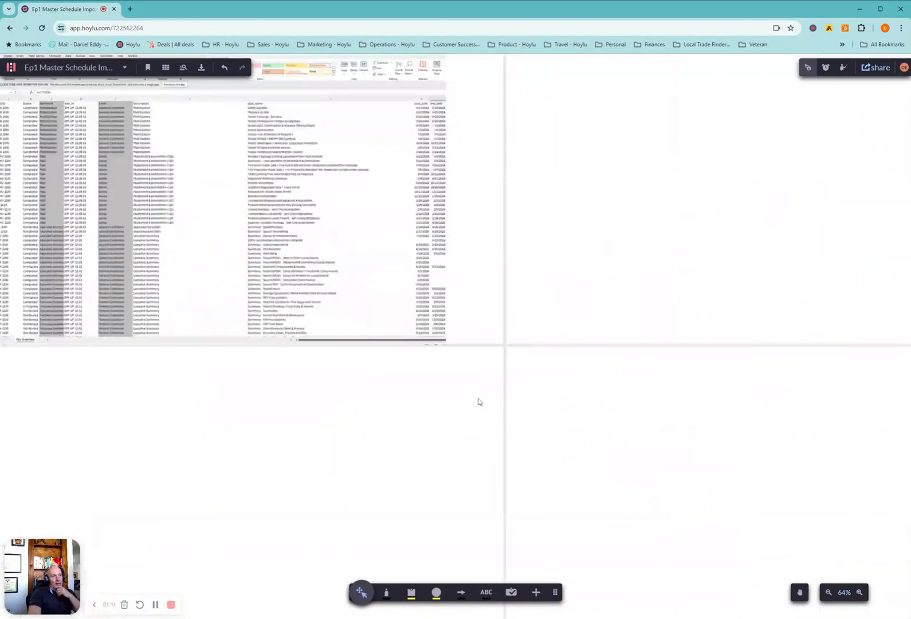
pyautogui.scroll(-2, 482, 401)
pyautogui.moveTo(518, 458); pyautogui.dragTo(421, 354)
pyautogui.scroll(-2, 443, 395)
pyautogui.moveTo(443, 395); pyautogui.dragTo(89, 319)
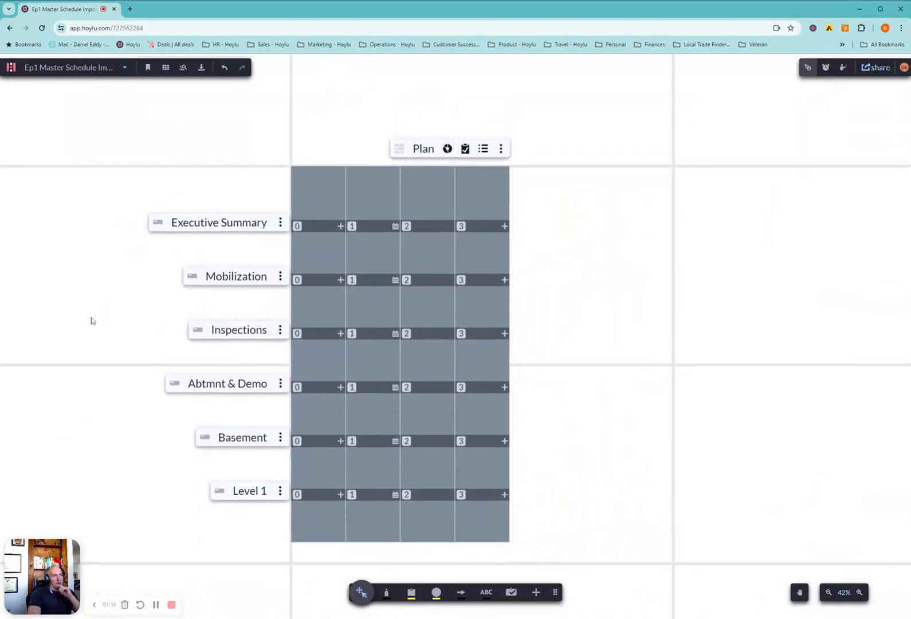
pyautogui.click(499, 150)
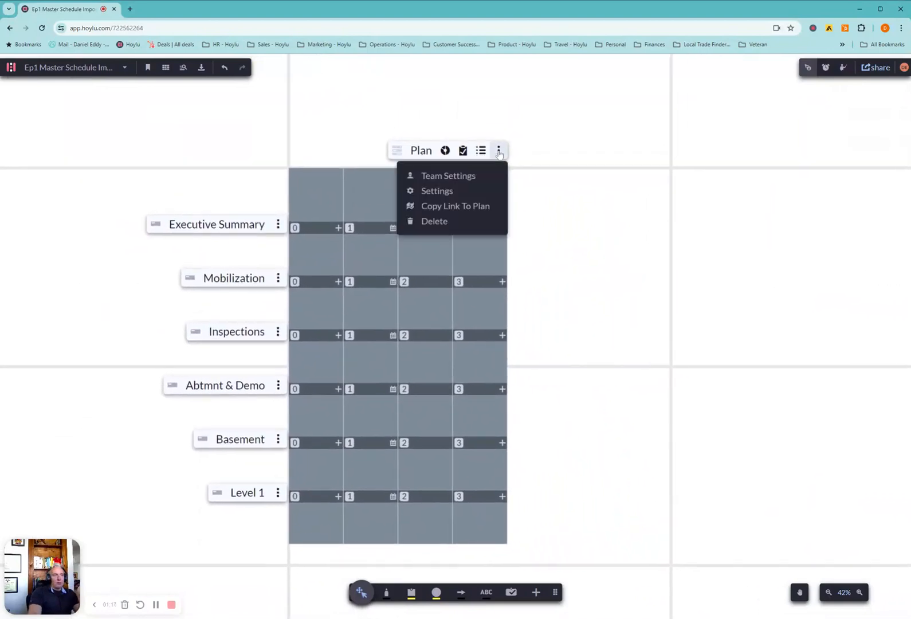
pyautogui.click(451, 190)
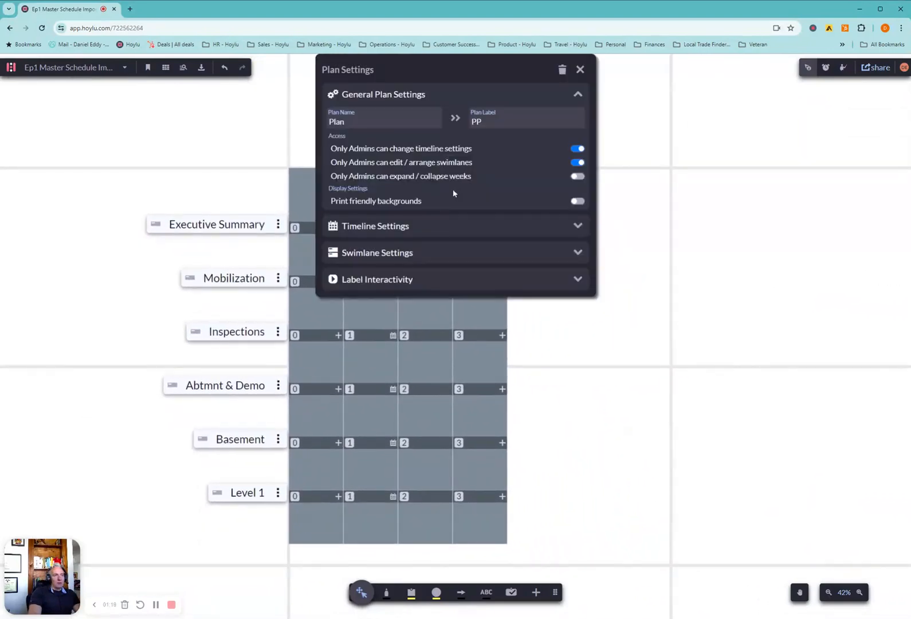
pyautogui.click(580, 69)
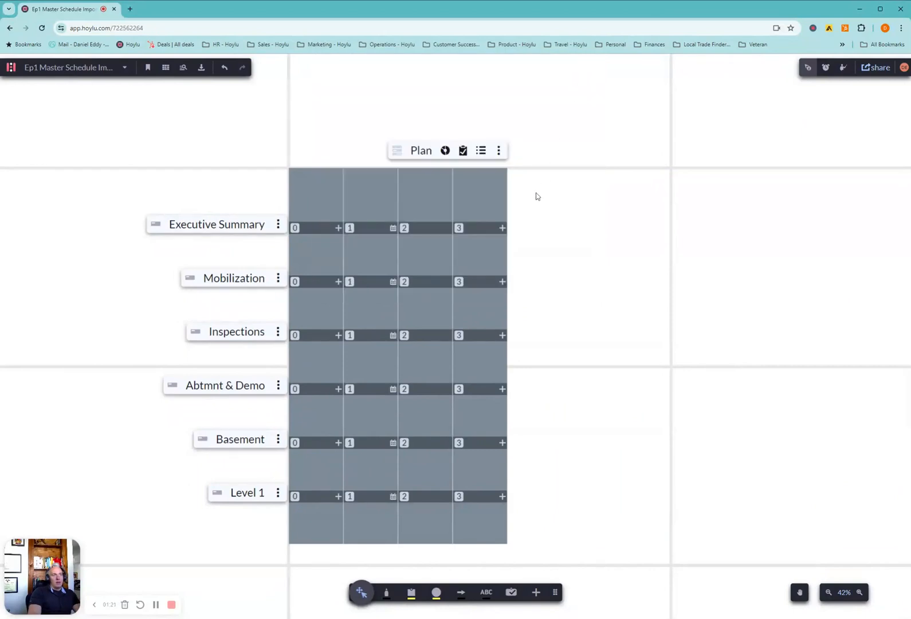
pyautogui.click(349, 229)
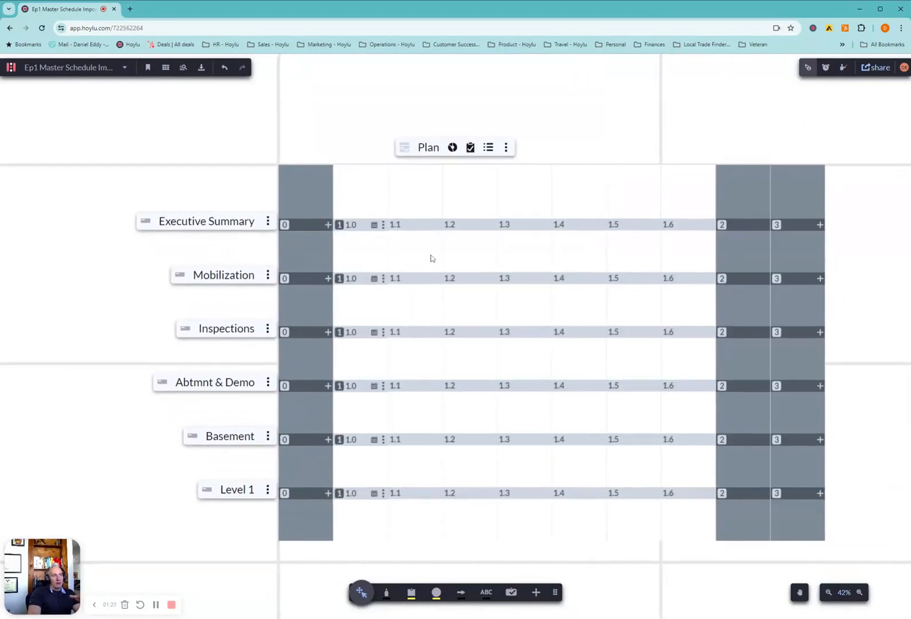
pyautogui.click(340, 225)
# - Set the plan's anchor date in its timeline settings and apply it
pyautogui.click(489, 148)
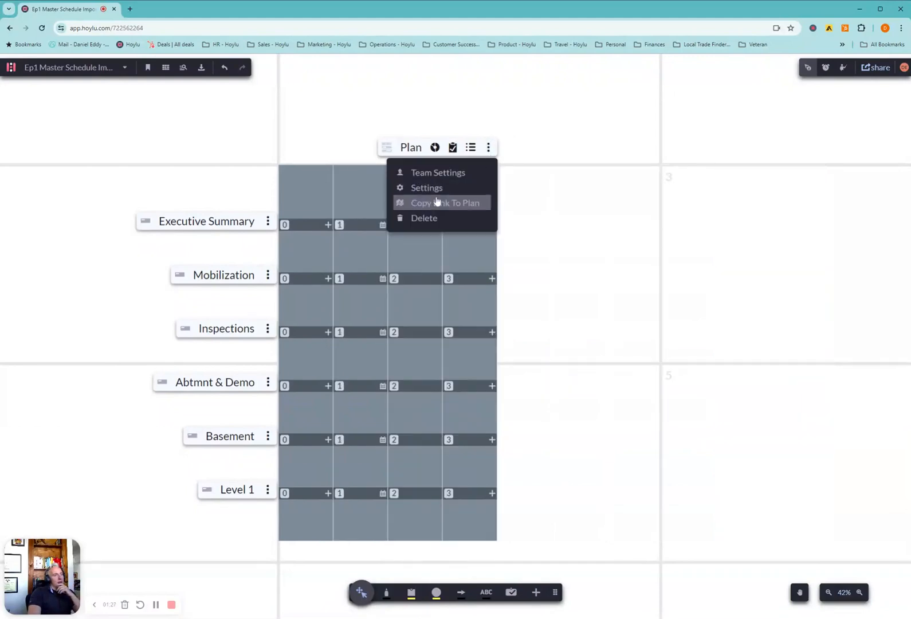
pyautogui.click(437, 189)
pyautogui.click(423, 226)
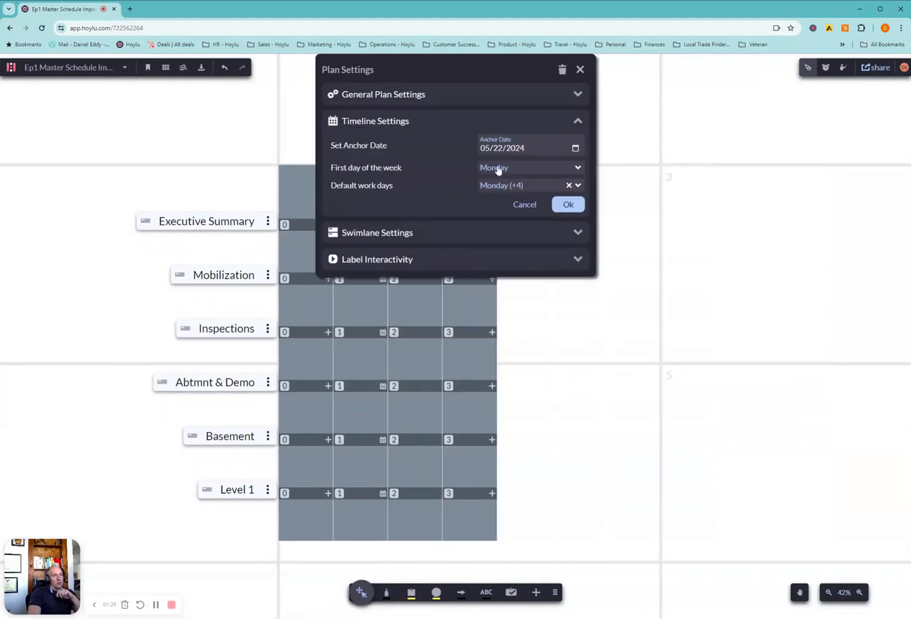
pyautogui.click(575, 150)
pyautogui.click(576, 204)
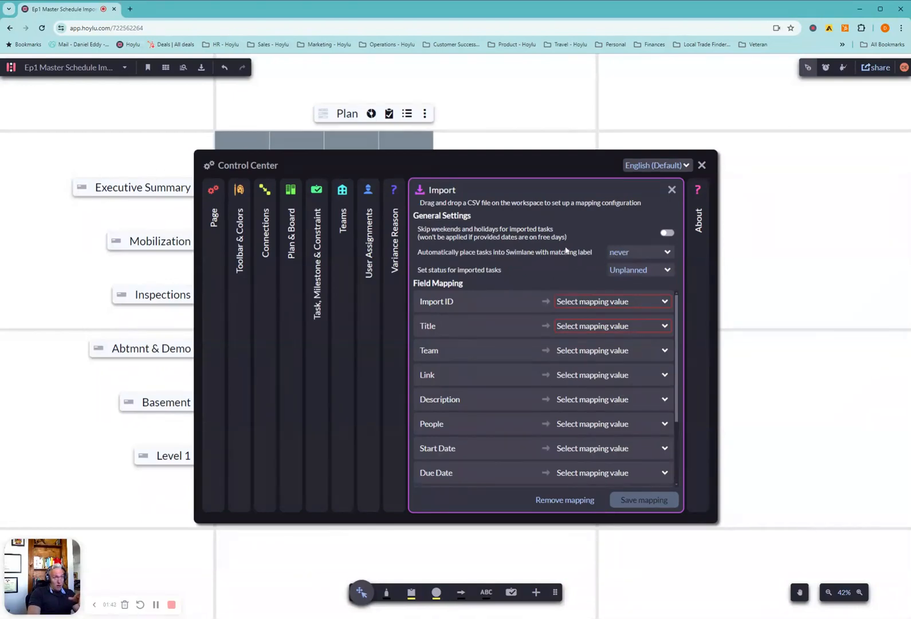
# - Configure the import to skip weekends and holidays, place tasks into swimlanes based on Label, and give them the Planned status
pyautogui.click(666, 232)
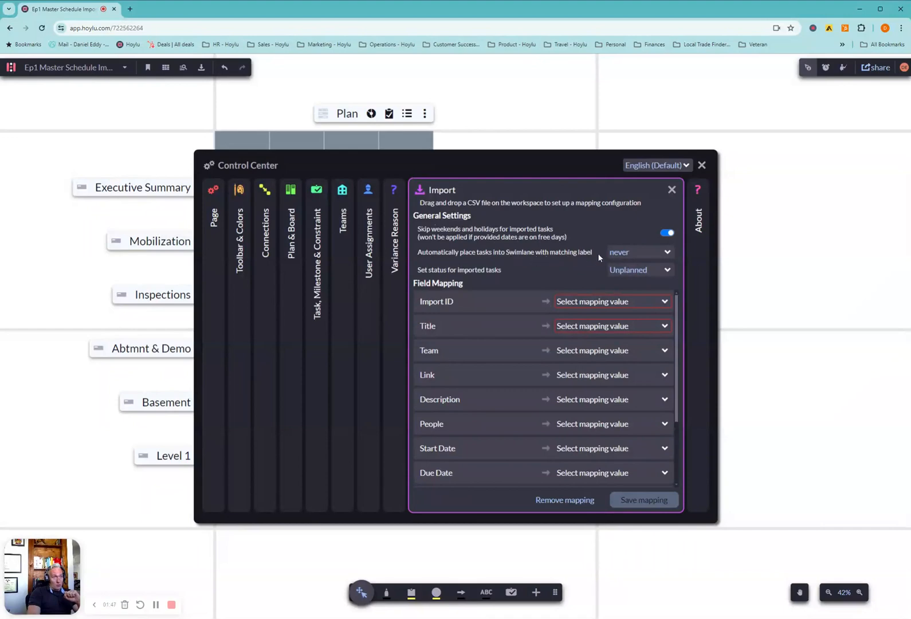
pyautogui.click(627, 254)
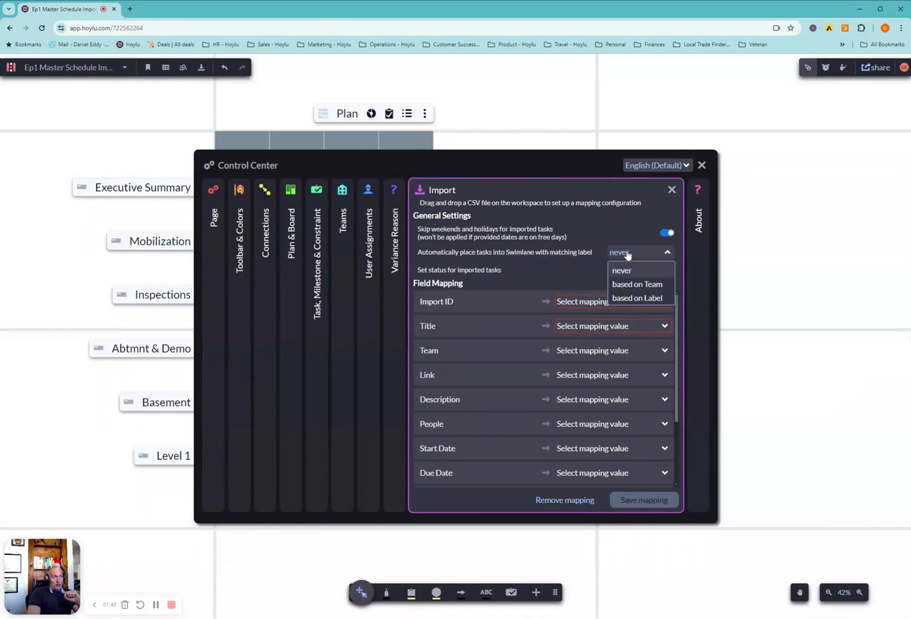
pyautogui.click(652, 298)
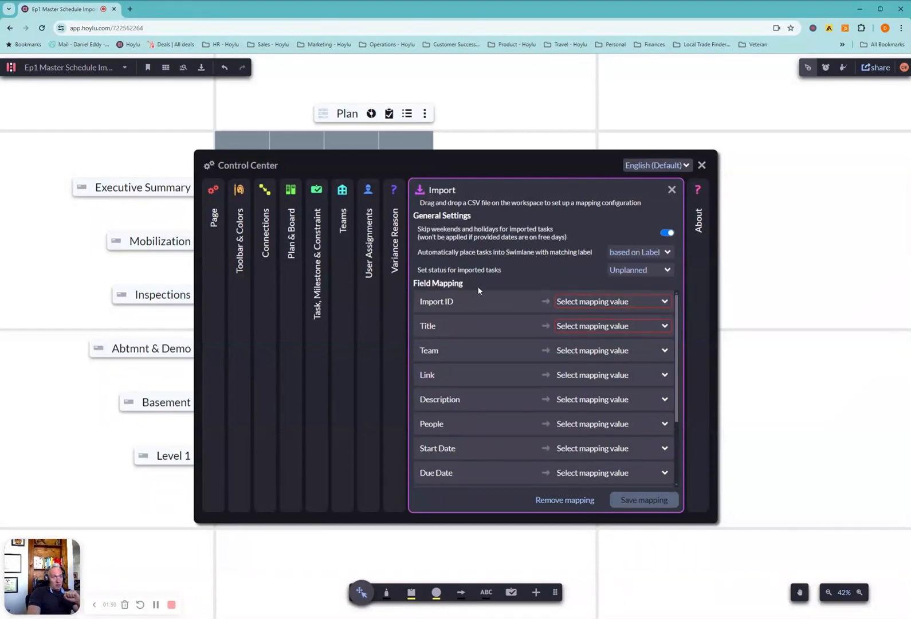
pyautogui.click(621, 270)
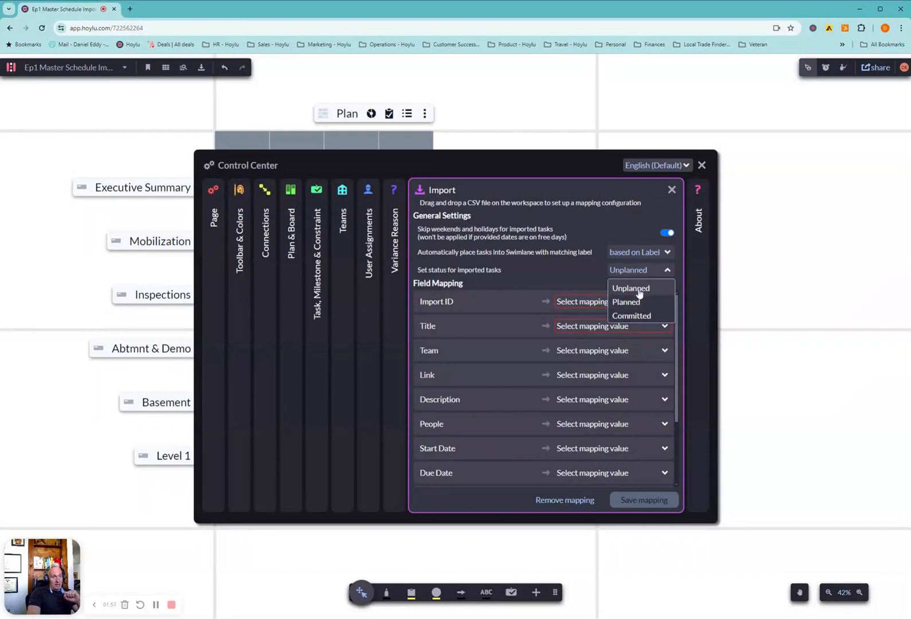
pyautogui.click(638, 304)
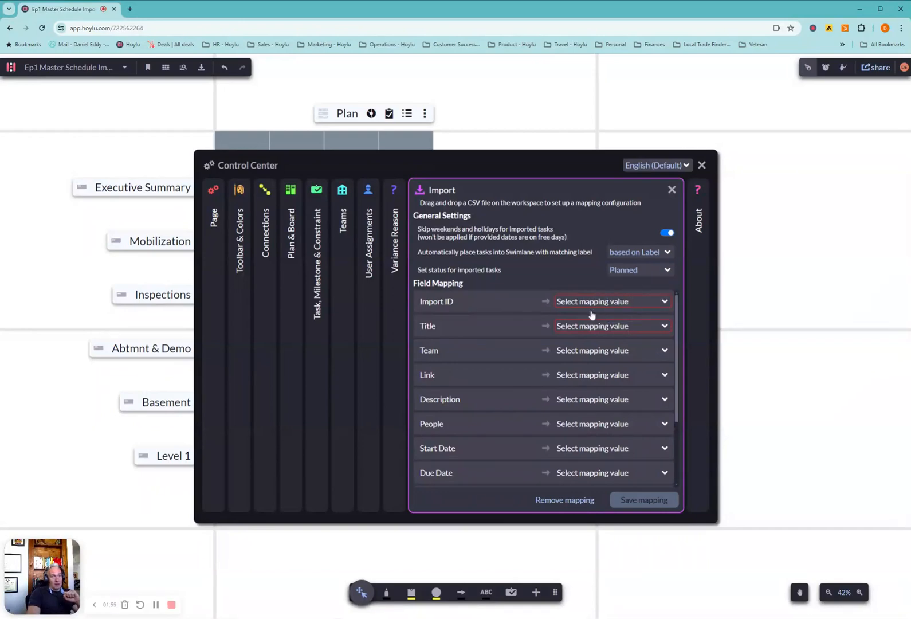
# - Map Import ID to Task ID, Title to task_name, Team to Team, and Description to Description
pyautogui.click(637, 307)
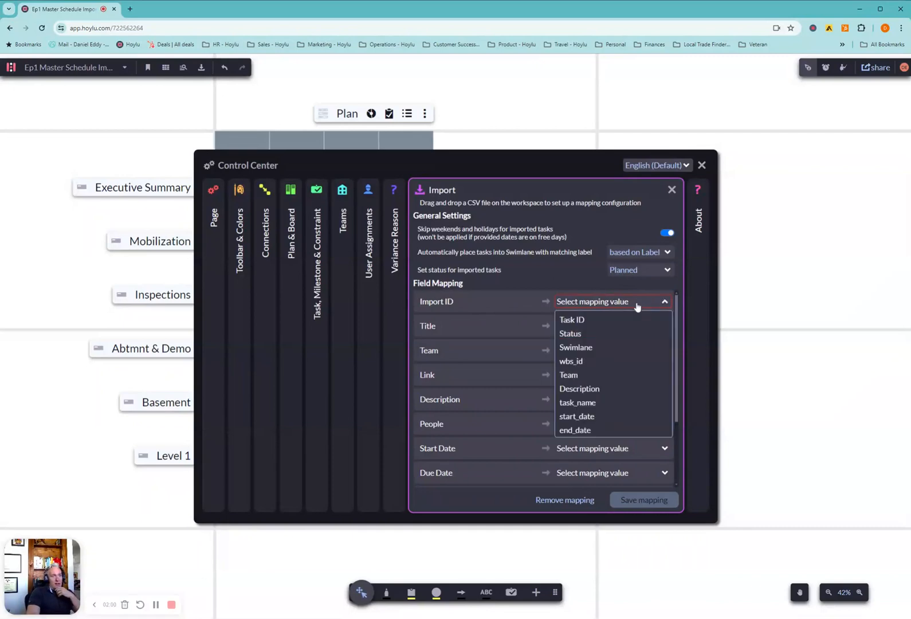
pyautogui.click(579, 320)
pyautogui.click(580, 328)
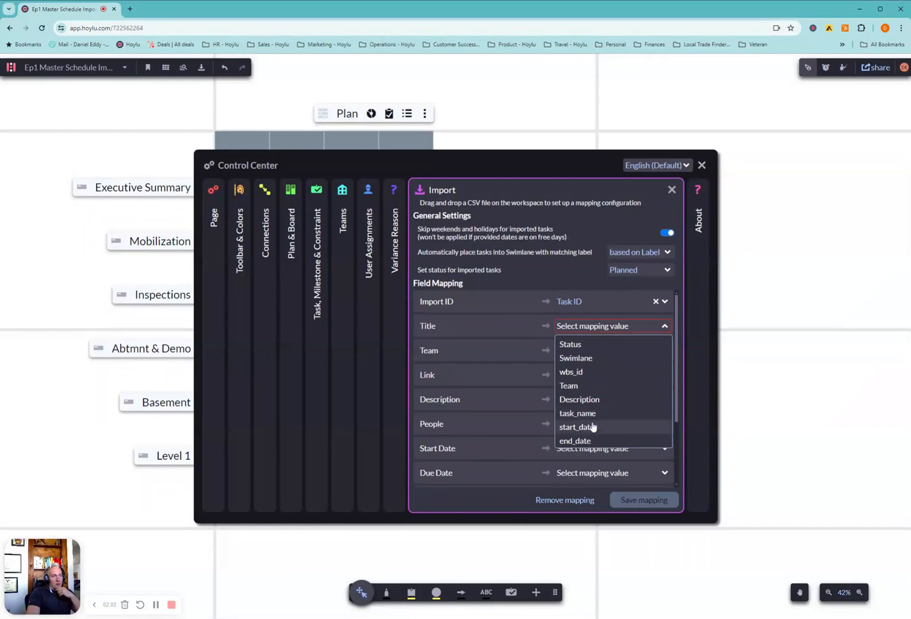
pyautogui.click(590, 414)
pyautogui.click(582, 357)
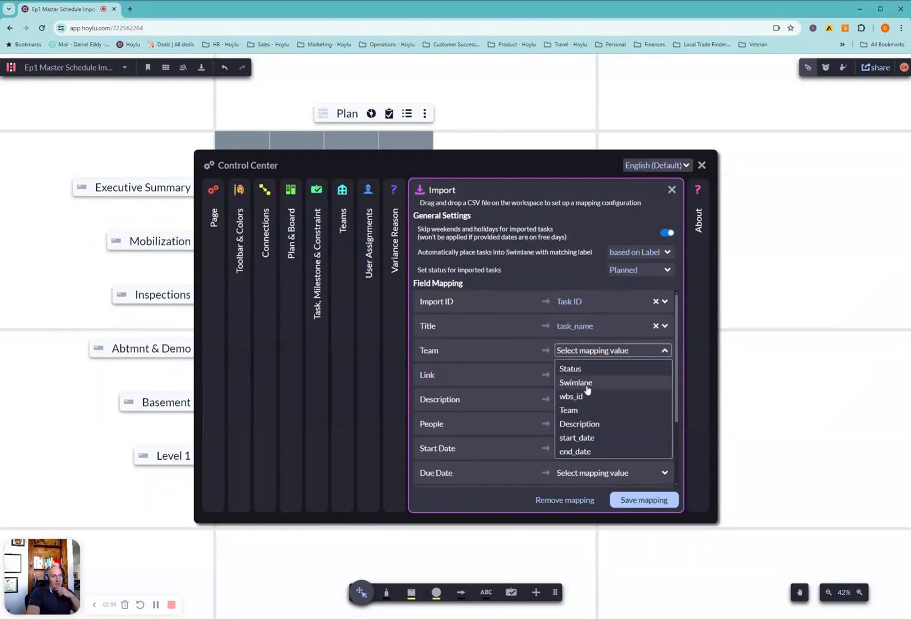
pyautogui.click(560, 409)
pyautogui.click(590, 405)
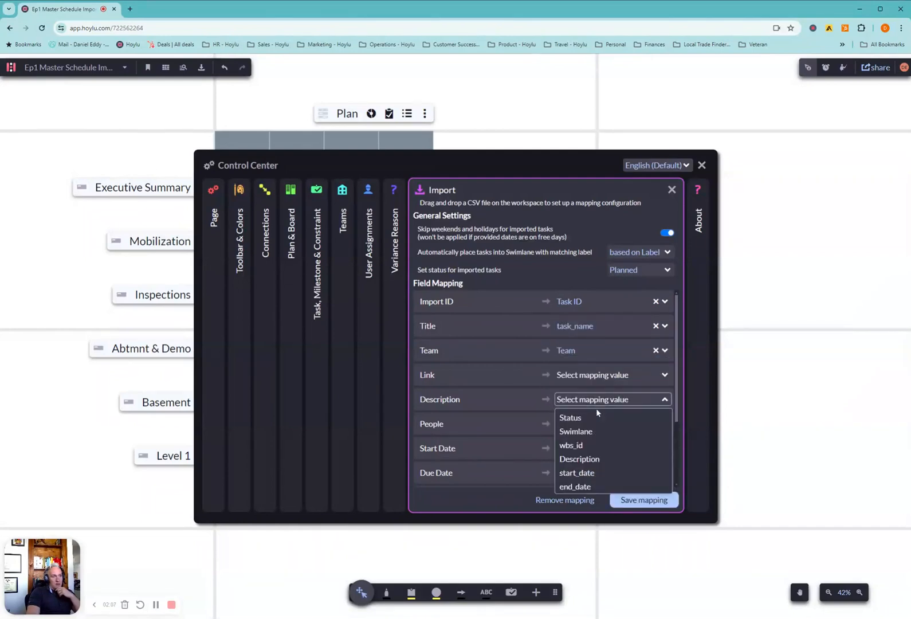
pyautogui.click(595, 458)
# - Map Start Date to start_date and Due Date to end_date
pyautogui.scroll(-1, 561, 454)
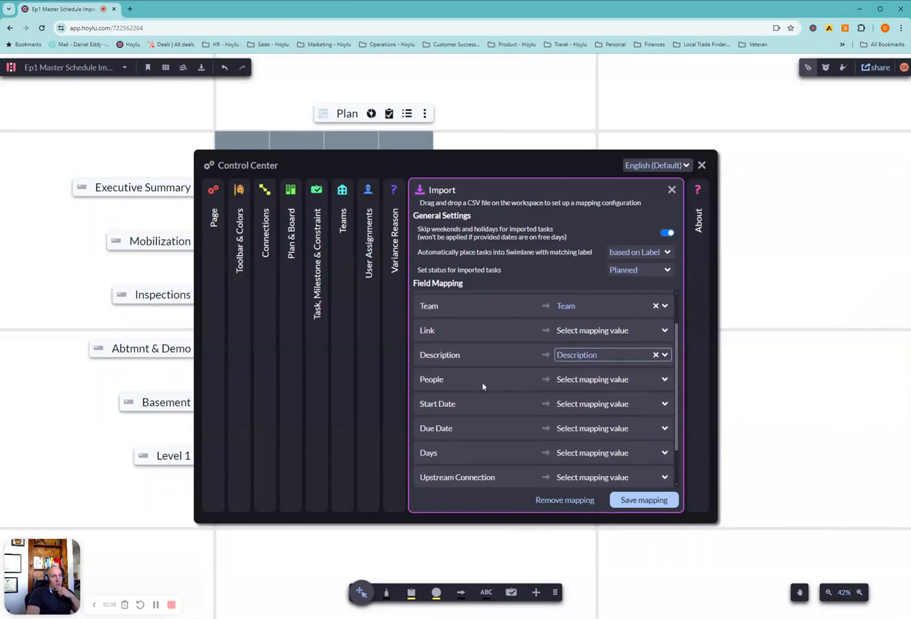
pyautogui.click(582, 406)
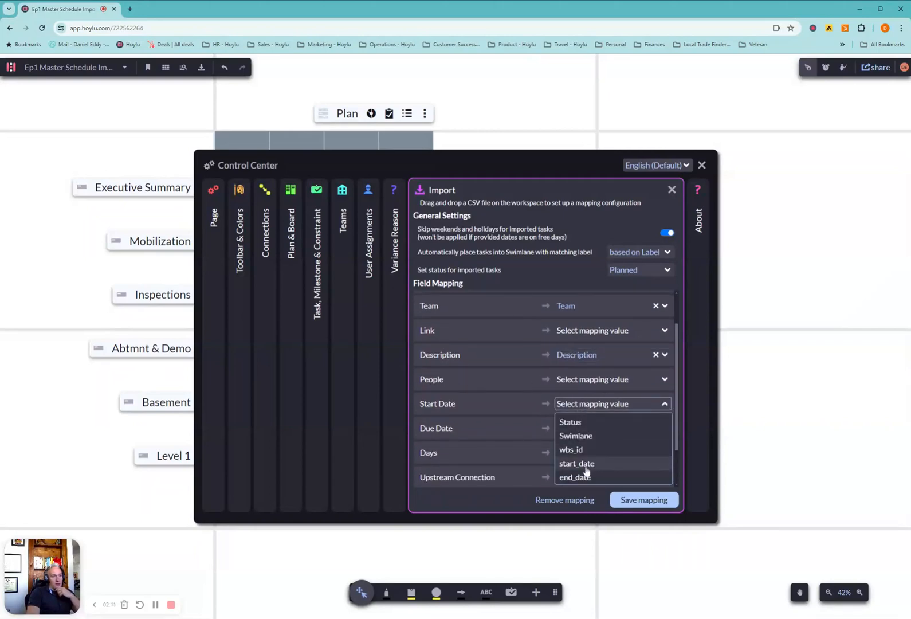
pyautogui.click(588, 463)
pyautogui.click(584, 430)
pyautogui.click(588, 485)
# - Map Label to Swimlane and save the field mapping
pyautogui.scroll(-1, 578, 442)
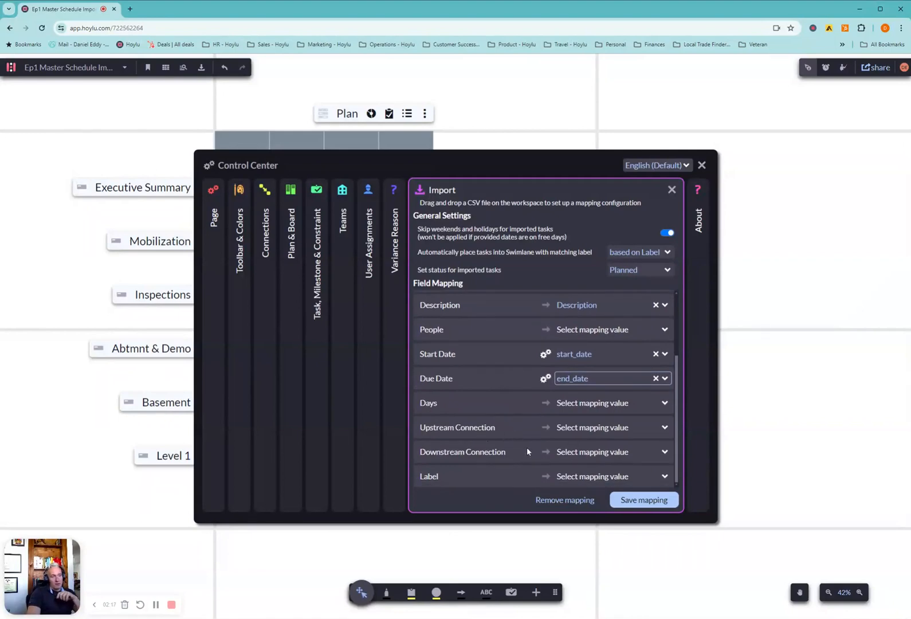
pyautogui.click(591, 479)
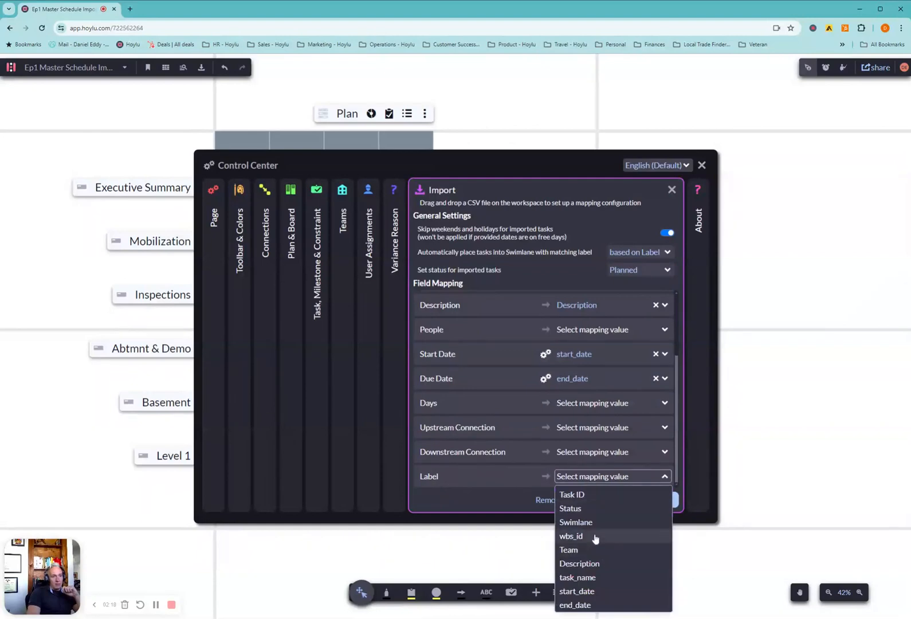
pyautogui.click(591, 522)
pyautogui.click(618, 499)
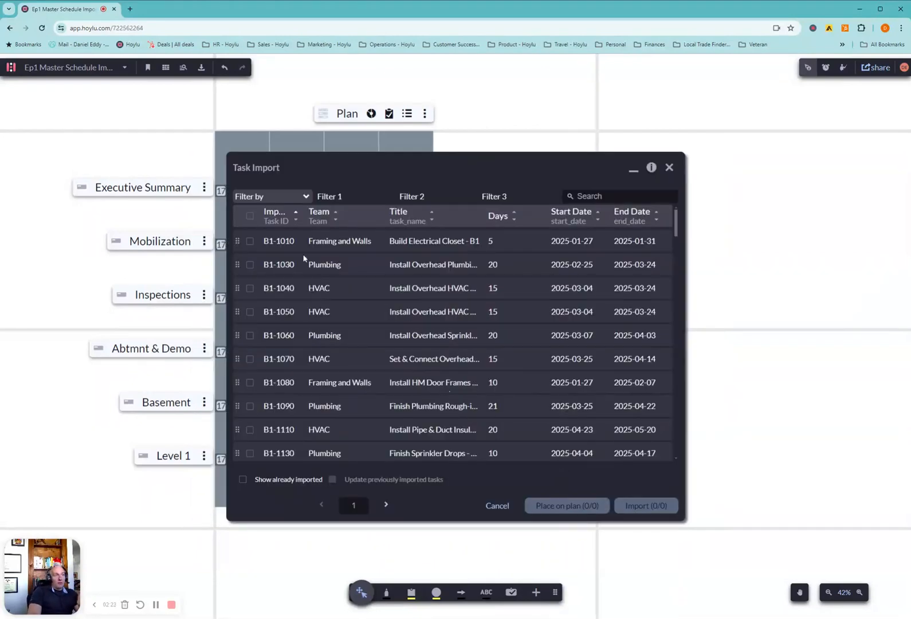
# - Review both pages of the task import list and the fields available for filtering
pyautogui.click(386, 504)
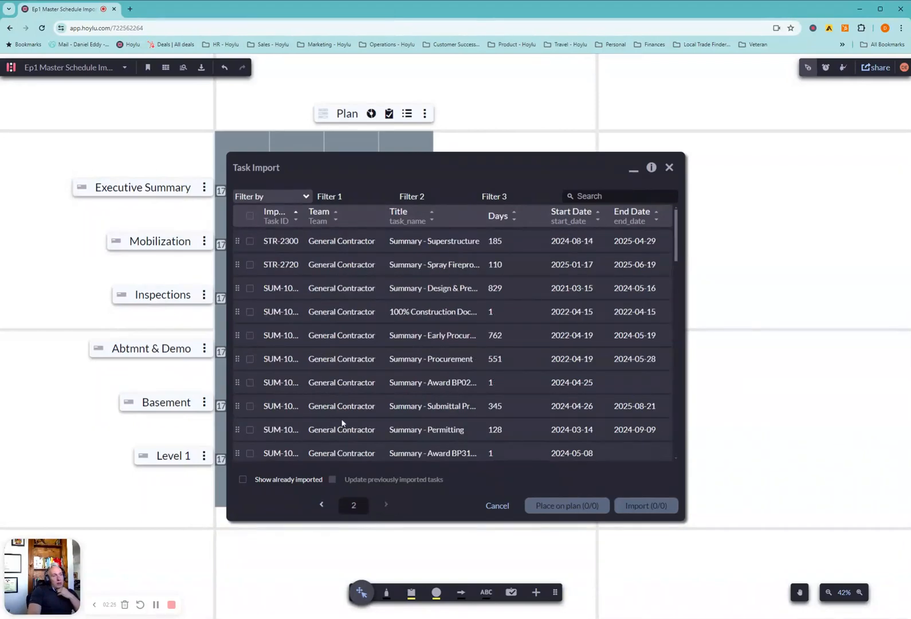
pyautogui.click(322, 505)
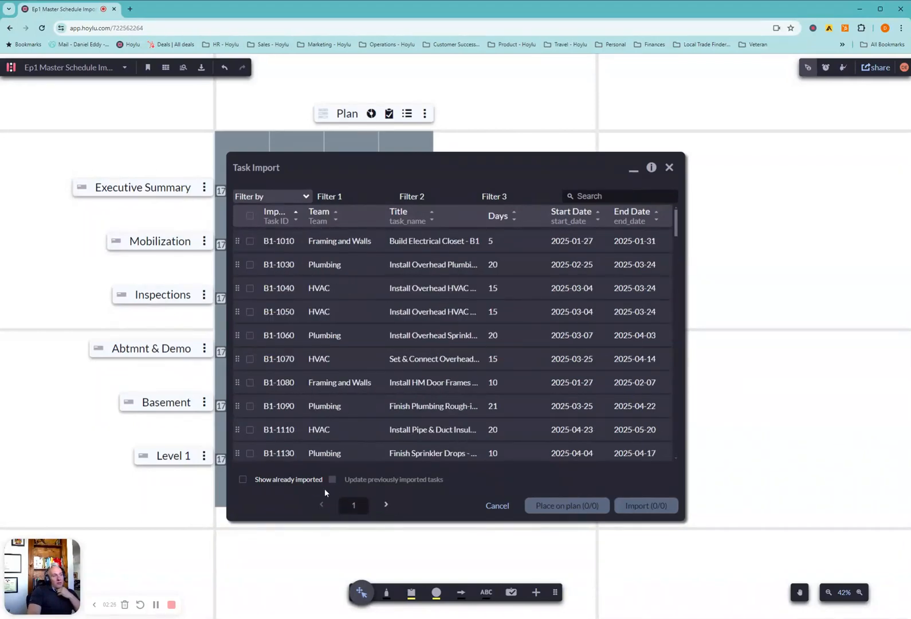
pyautogui.click(305, 197)
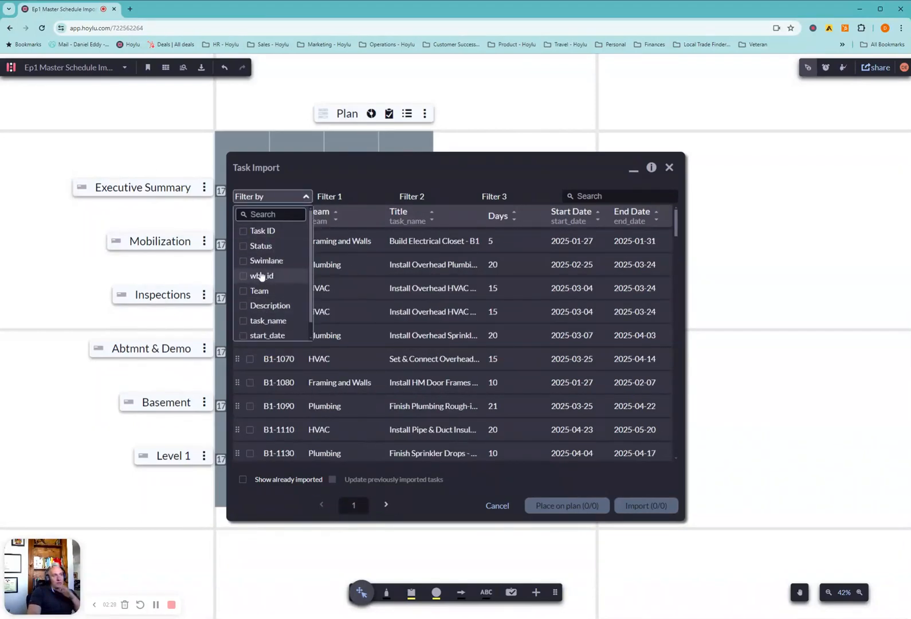
pyautogui.click(306, 197)
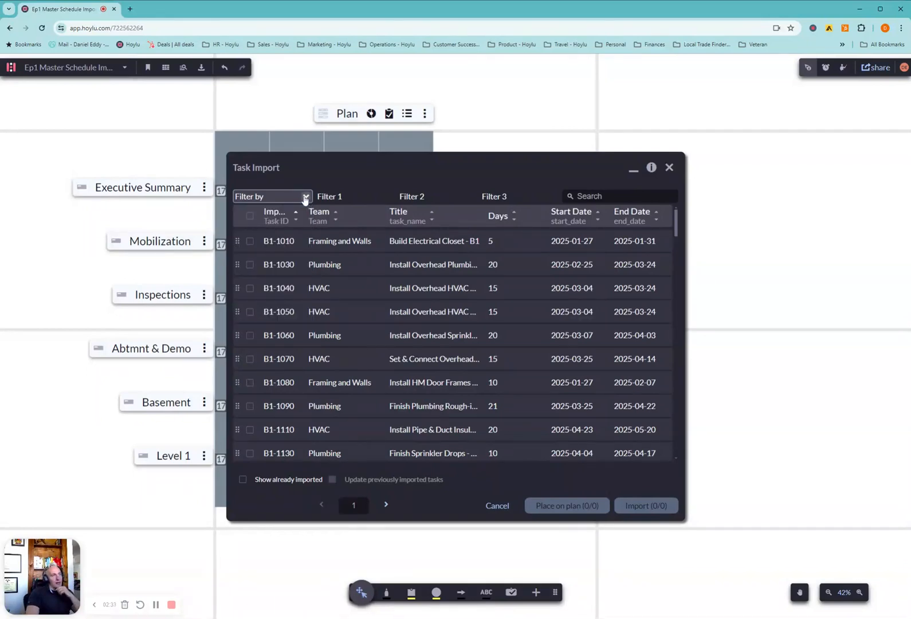
# - Select all tasks on both pages of the import list
pyautogui.click(250, 216)
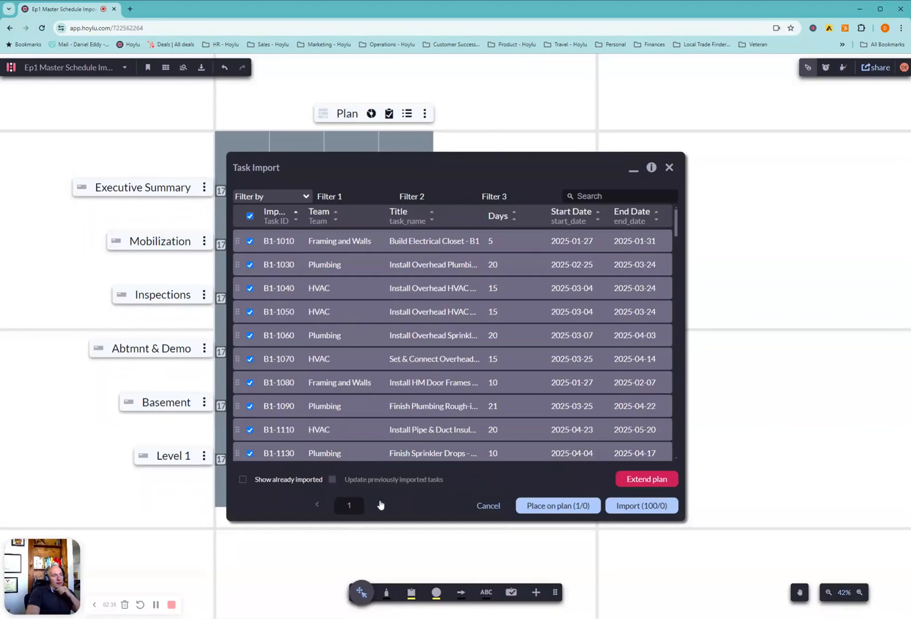
pyautogui.click(381, 505)
pyautogui.click(250, 216)
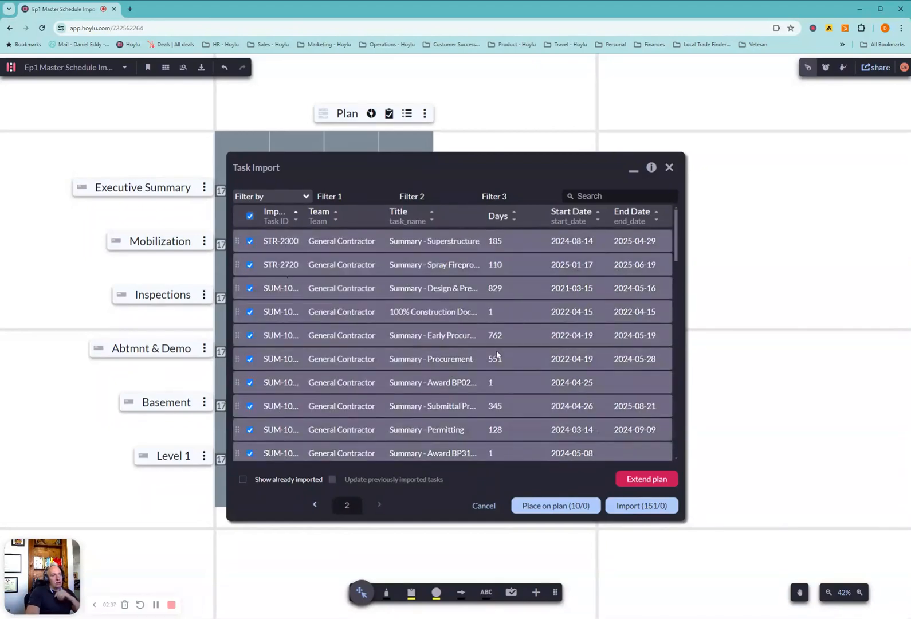
# - Extend the plan's timeline to fit the schedule and place all selected tasks on the plan
pyautogui.click(647, 482)
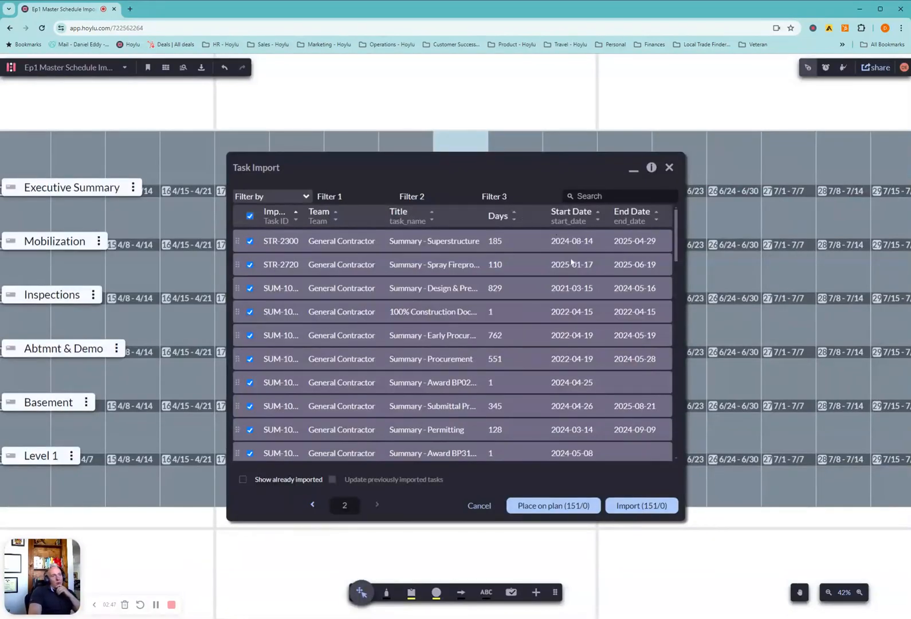
pyautogui.click(570, 507)
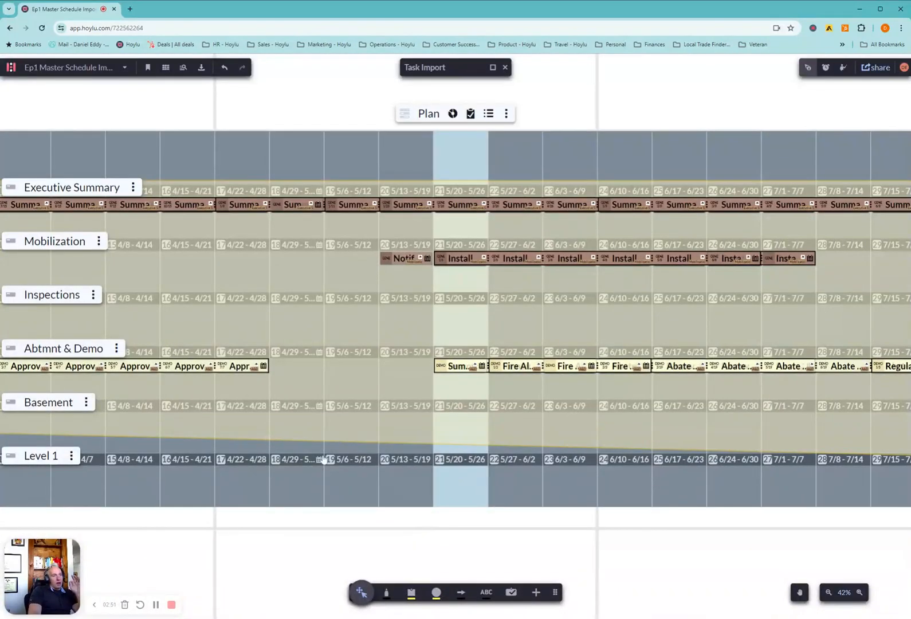
pyautogui.scroll(-1, 324, 457)
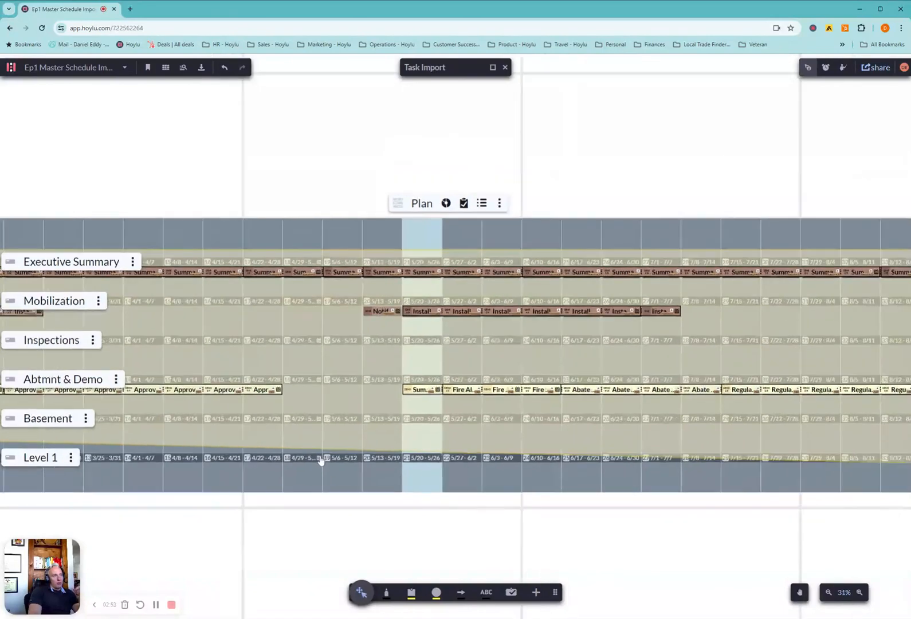
pyautogui.scroll(-2, 287, 517)
pyautogui.scroll(-3, 441, 522)
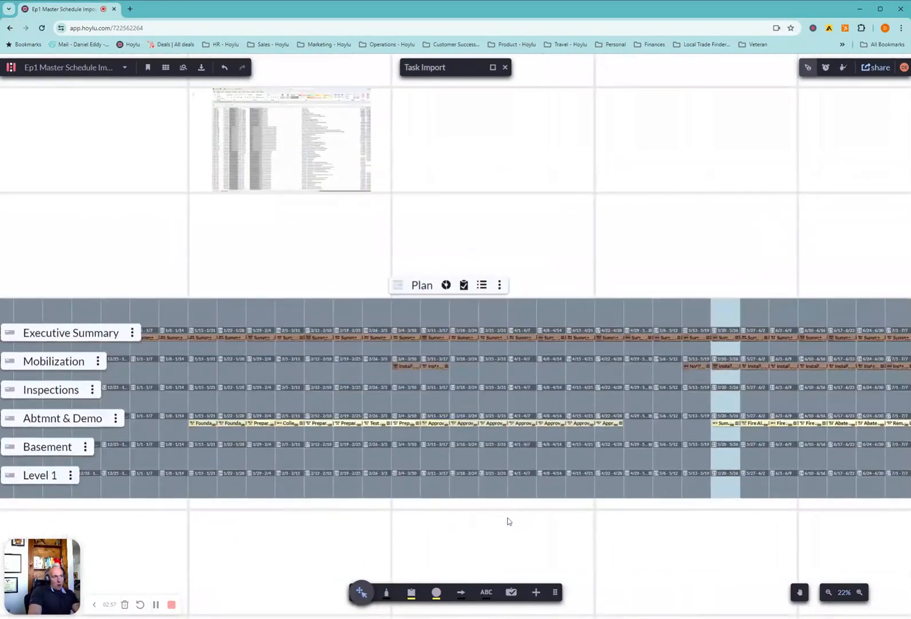
# - Clean up and resize the Executive Summary and Mobilization swimlanes so their tasks no longer overlap
pyautogui.click(132, 333)
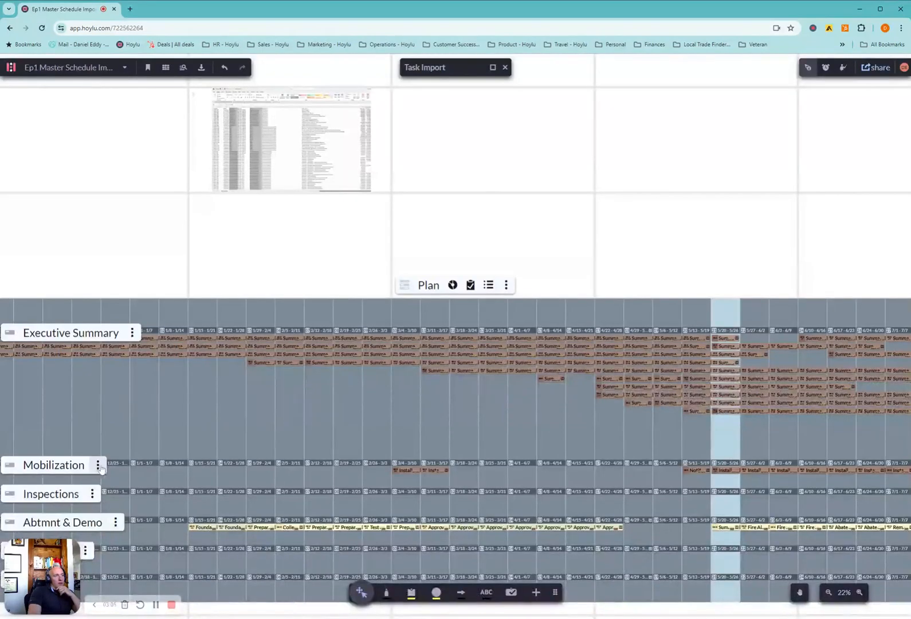
pyautogui.click(97, 464)
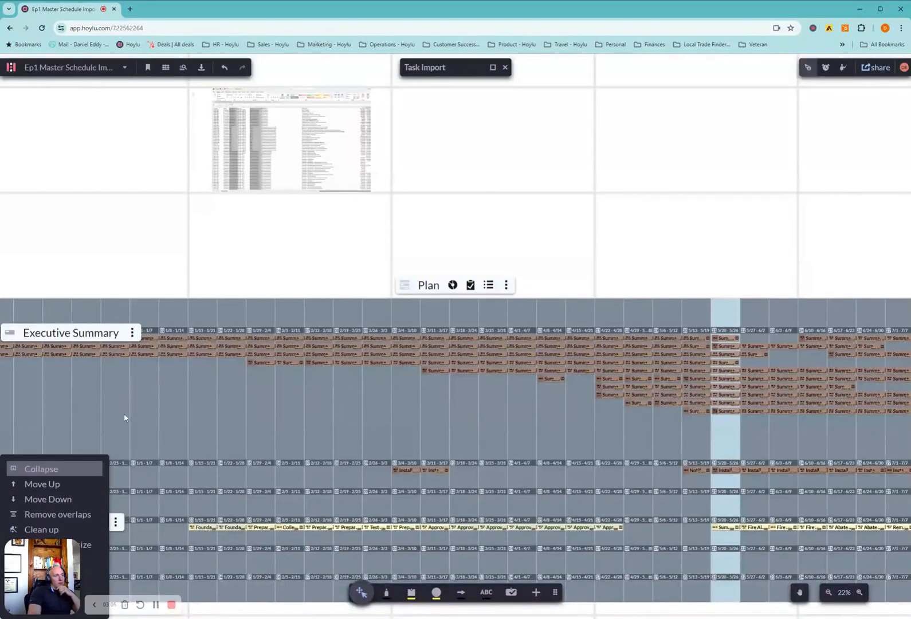
pyautogui.moveTo(166, 426); pyautogui.dragTo(240, 271)
pyautogui.click(98, 310)
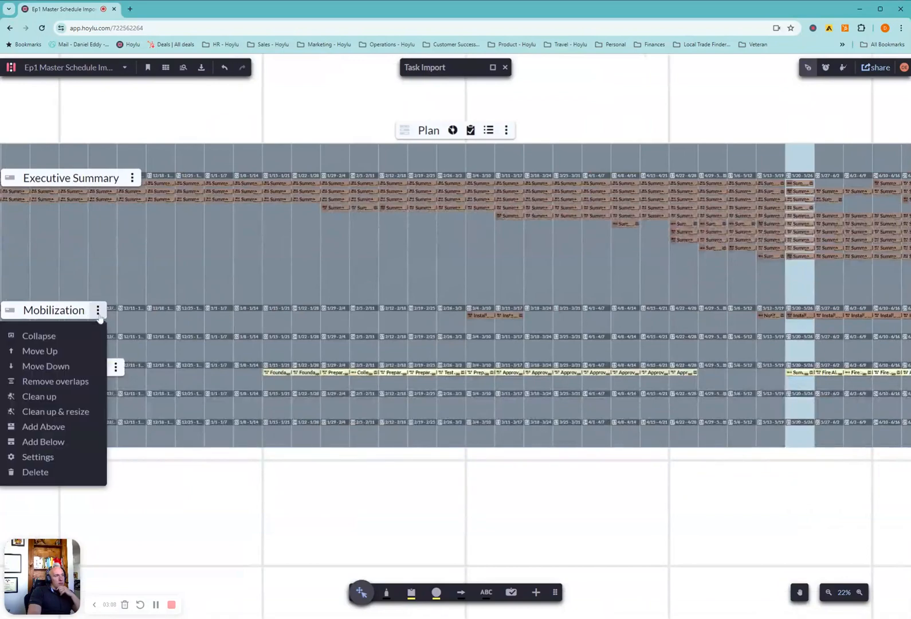
pyautogui.click(67, 412)
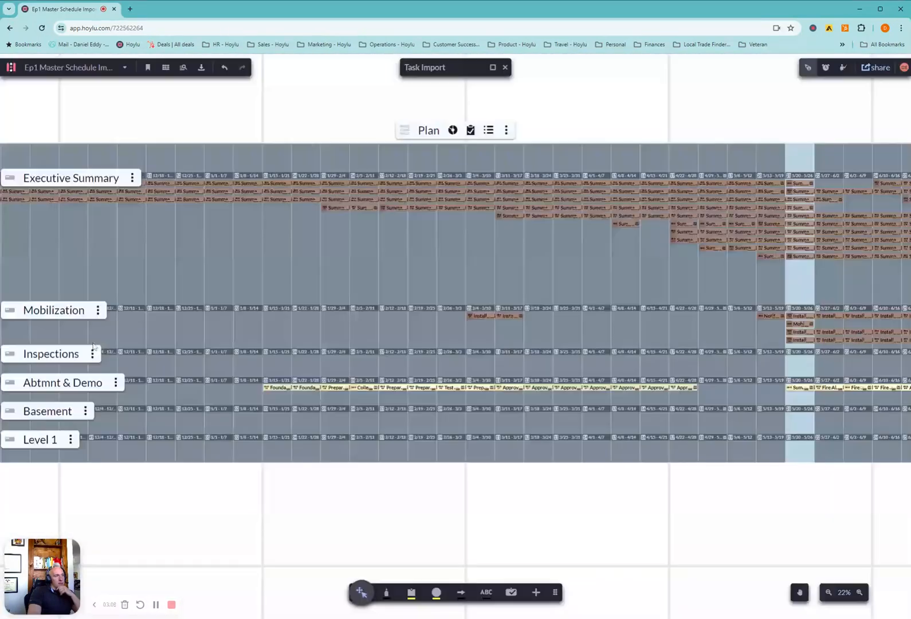
# - Clean up and resize the Abtmnt & Demo, Basement and Level 1 swimlanes
pyautogui.click(116, 382)
pyautogui.click(96, 481)
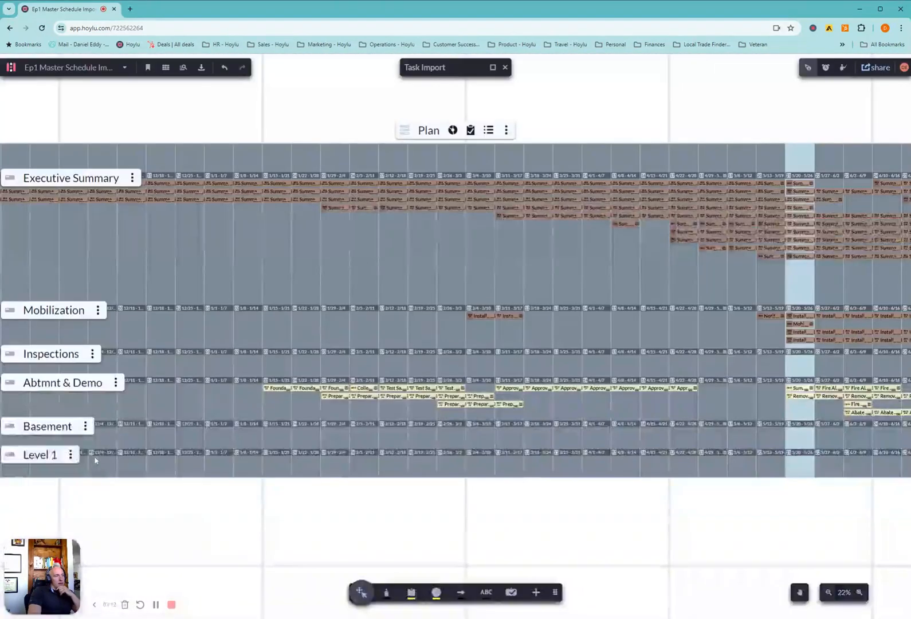
pyautogui.click(85, 426)
pyautogui.click(78, 527)
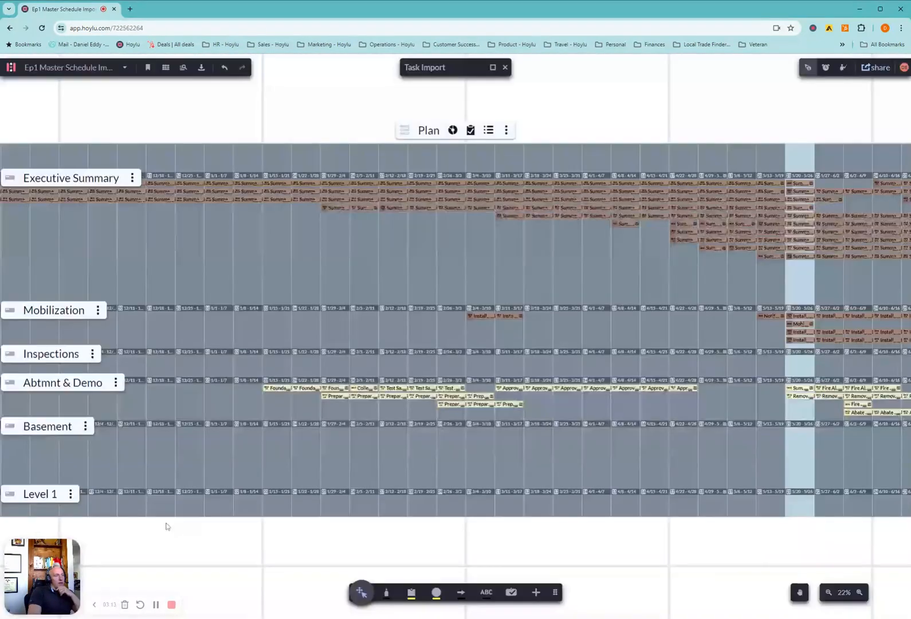
pyautogui.moveTo(166, 531); pyautogui.dragTo(198, 425)
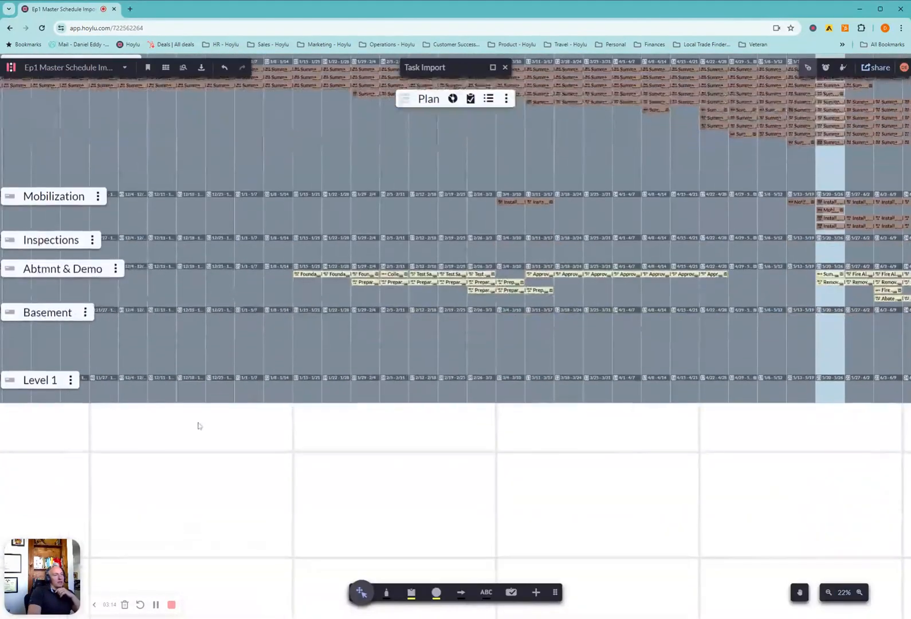
pyautogui.click(70, 378)
pyautogui.click(69, 466)
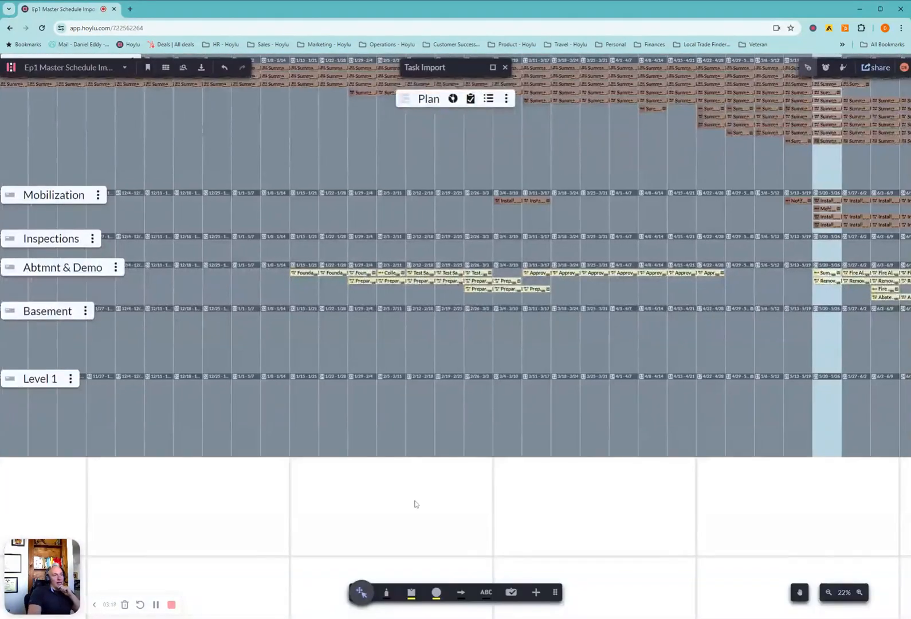
# - Examine the imported schedule across the whole plan, then the tasks around the current week
pyautogui.scroll(-10, 395, 539)
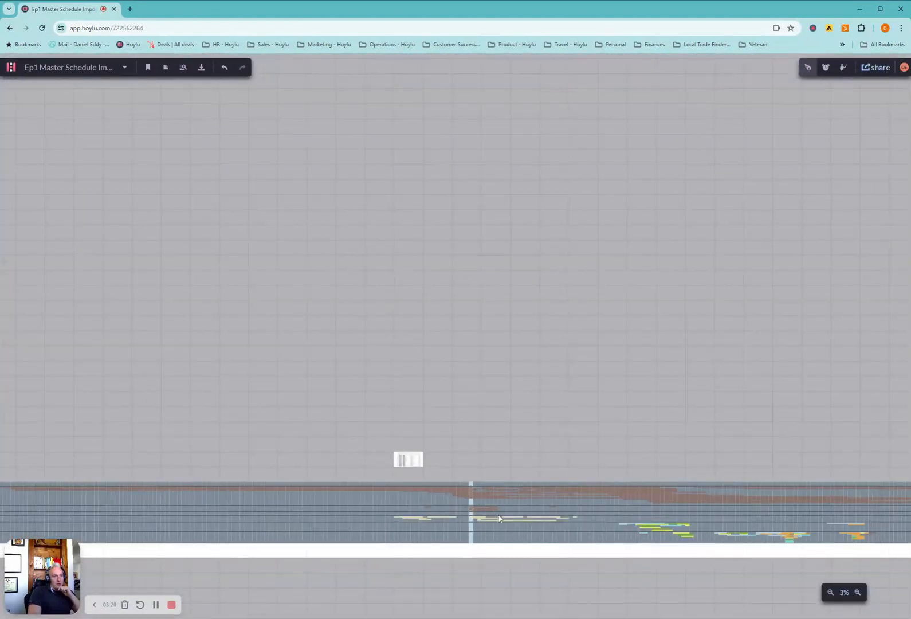
pyautogui.scroll(-2, 522, 518)
pyautogui.scroll(-1, 531, 487)
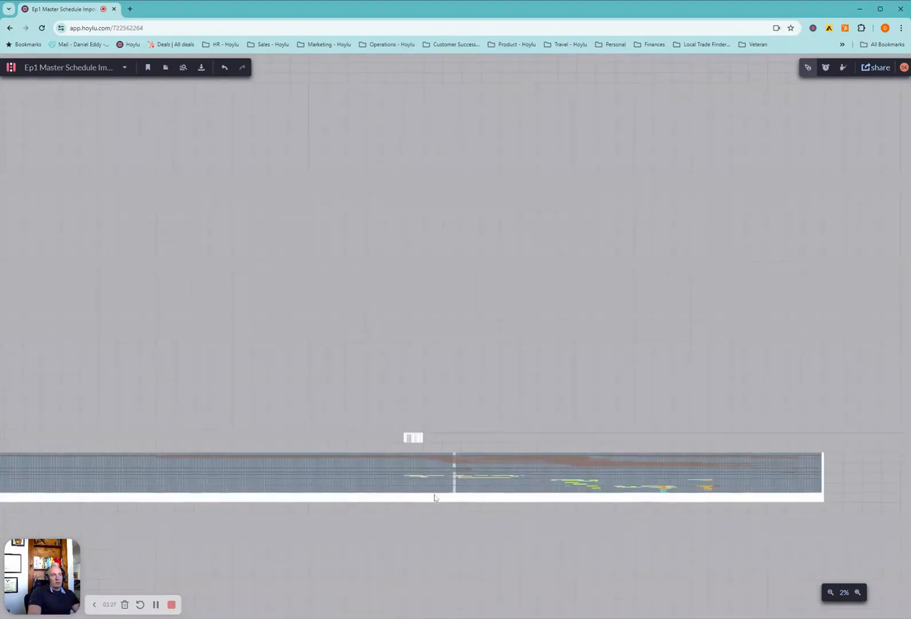
pyautogui.scroll(8, 450, 510)
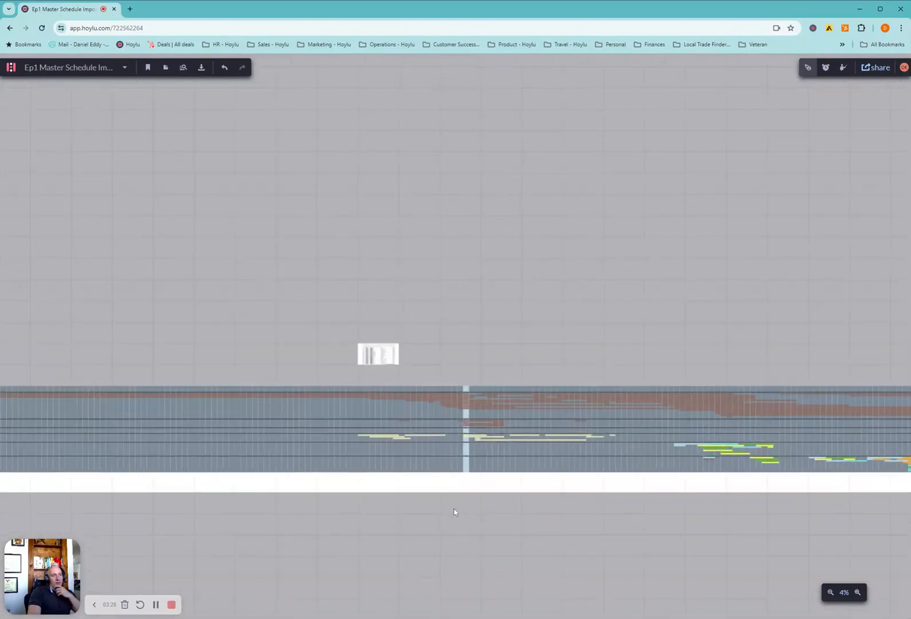
pyautogui.scroll(2, 452, 489)
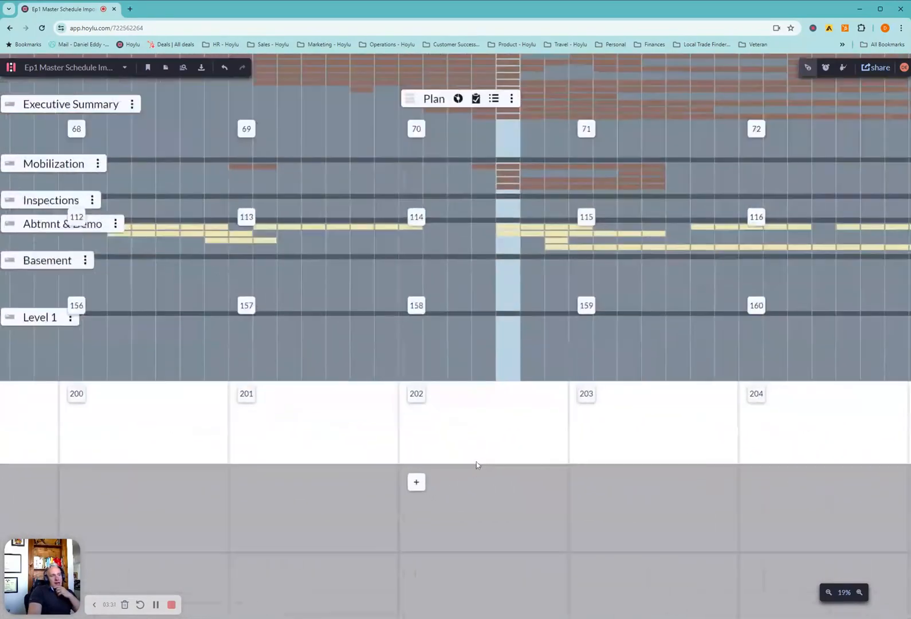
pyautogui.scroll(2, 452, 490)
pyautogui.scroll(2, 401, 553)
pyautogui.hscroll(3, 401, 553)
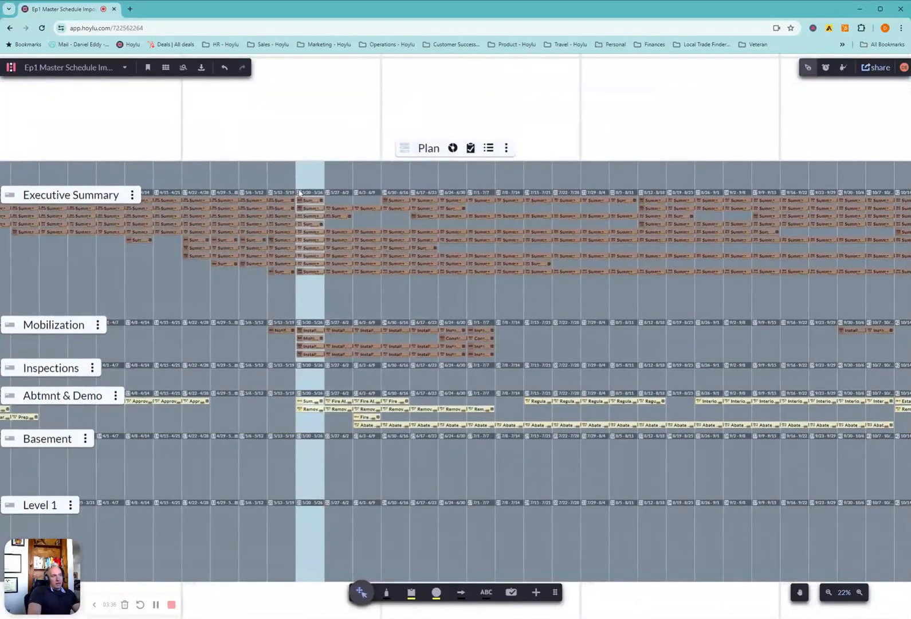
# - Expand the 5/20 - 5/26 and 5/27 - 6/2 weeks of the plan into daily columns
pyautogui.click(299, 196)
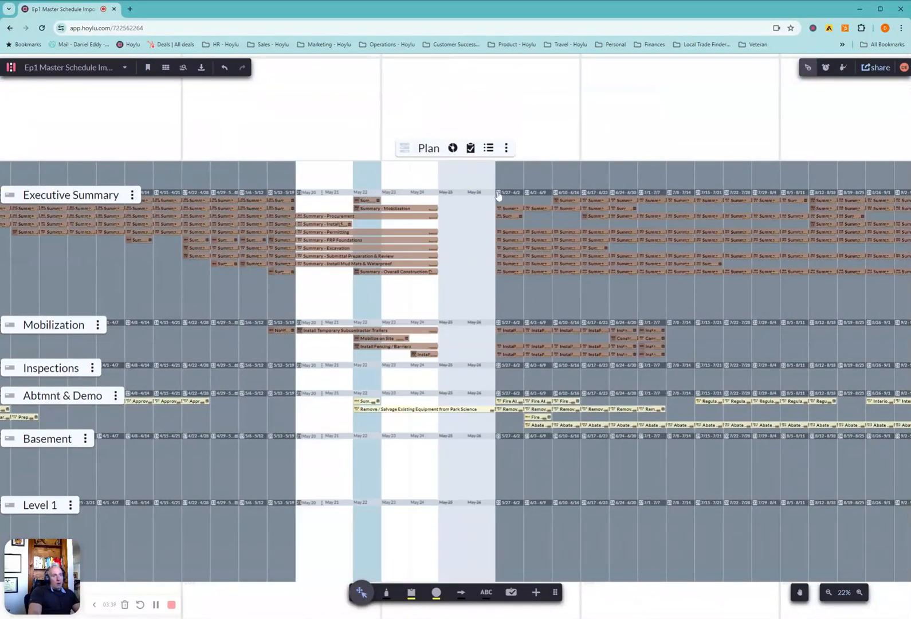
pyautogui.click(546, 262)
pyautogui.hscroll(2, 495, 296)
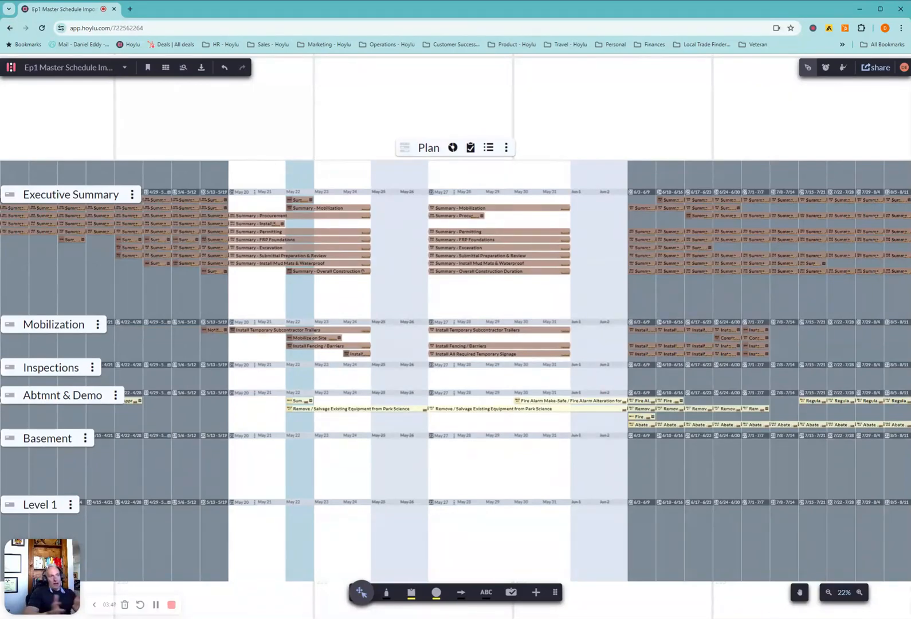
pyautogui.hscroll(1, 497, 303)
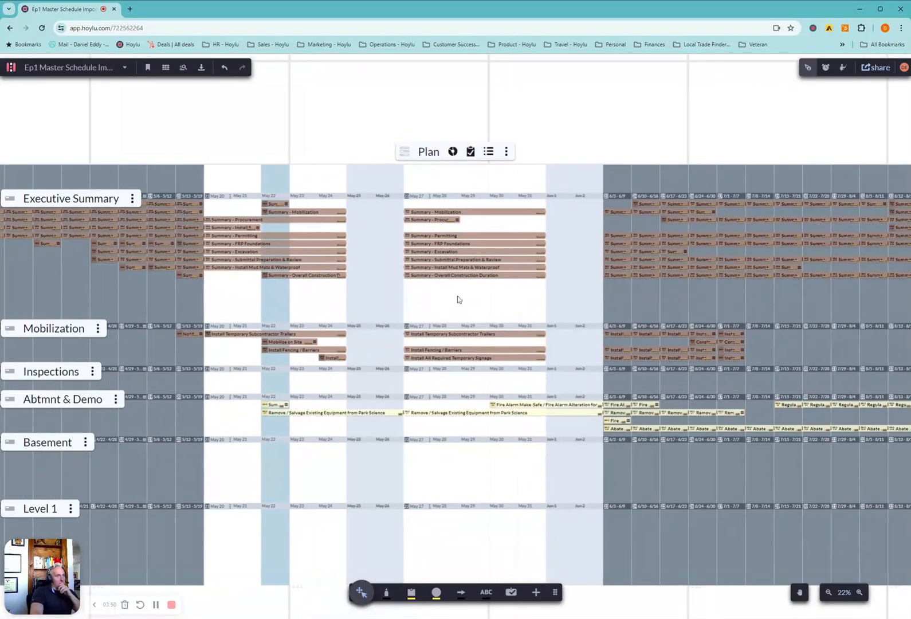
pyautogui.scroll(2, 443, 313)
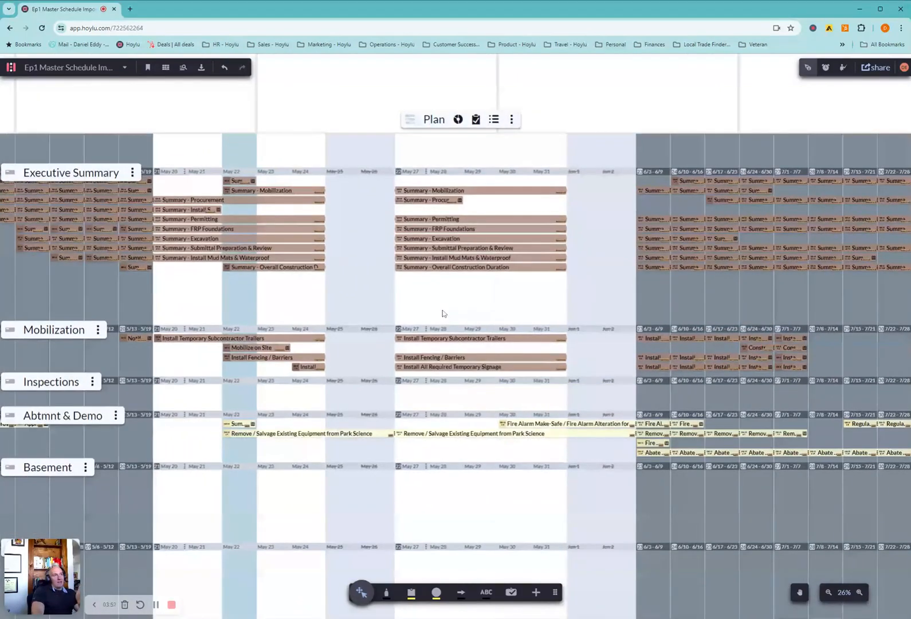
pyautogui.hscroll(-1, 443, 314)
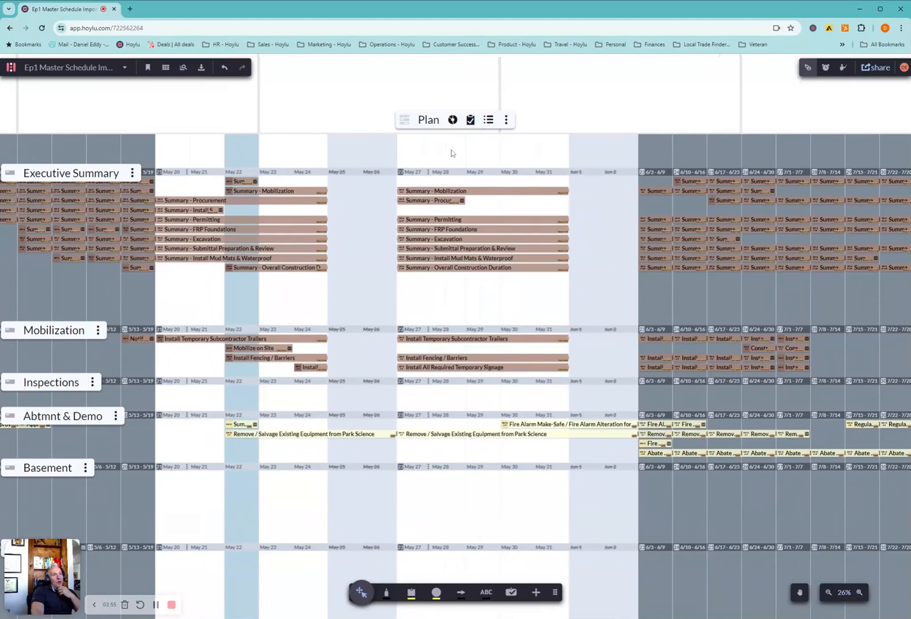
# - Open the plan's Weekly Work Plan insights by swimlane, set the range to 6 weeks and review the tasks
pyautogui.click(470, 118)
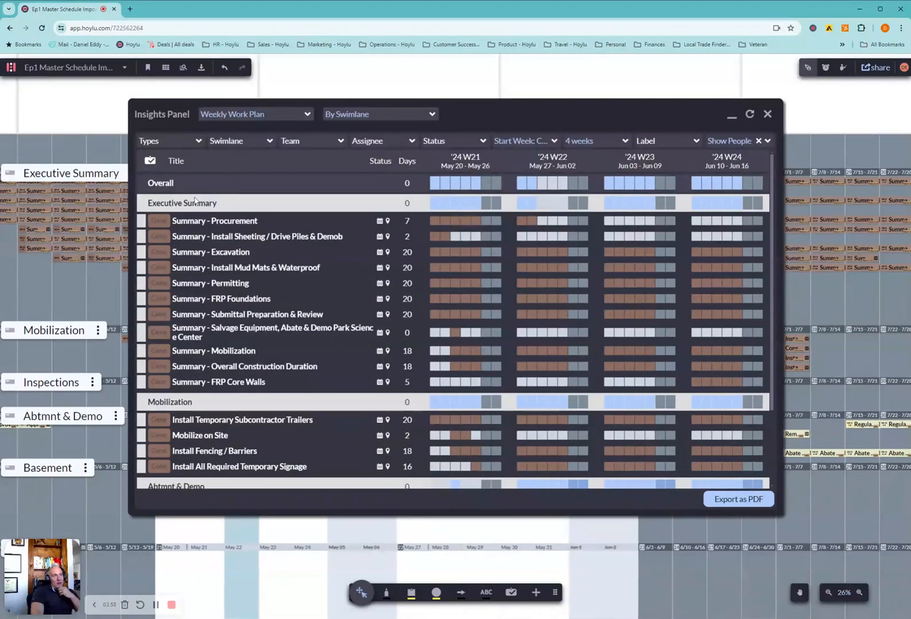
pyautogui.click(625, 141)
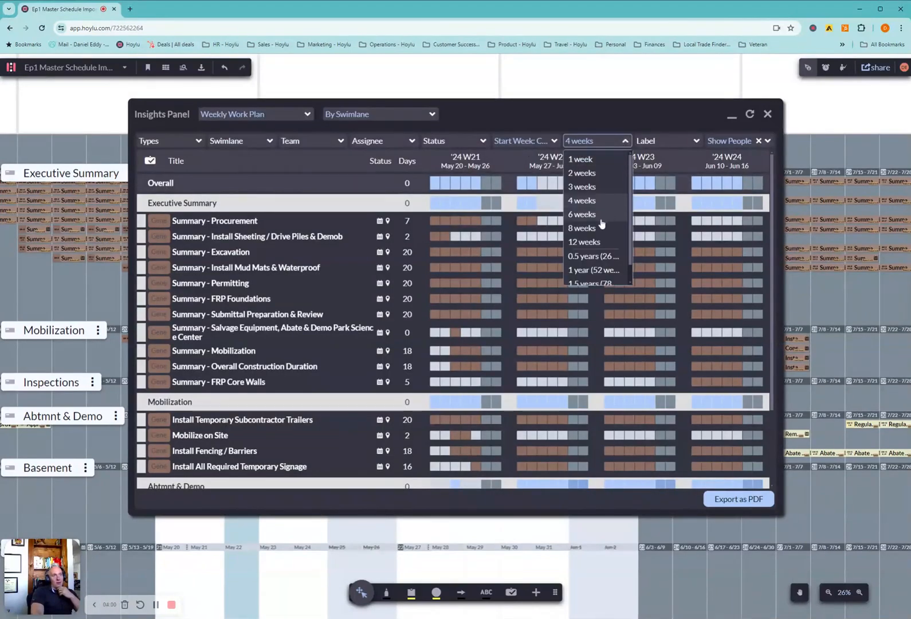
pyautogui.click(582, 215)
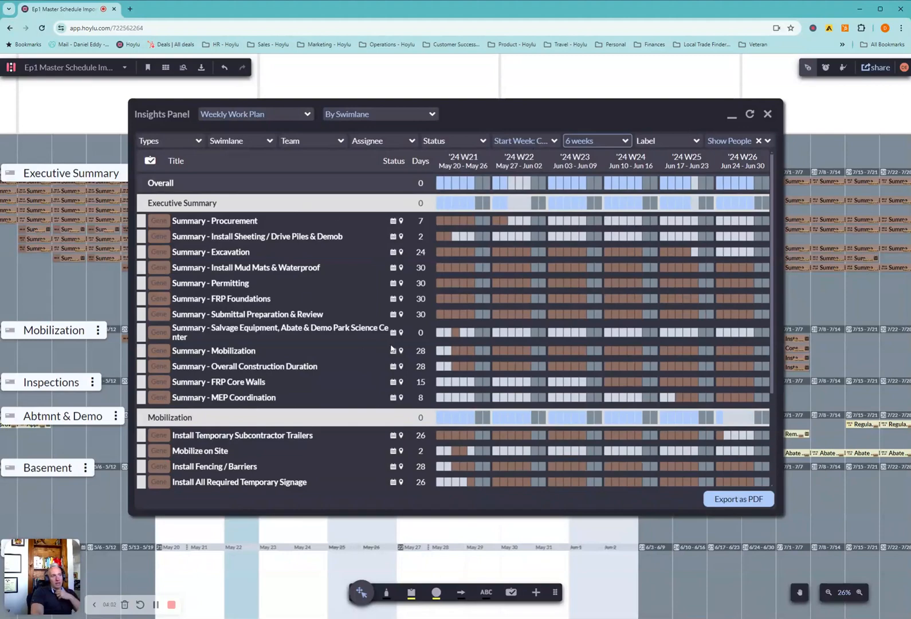
pyautogui.scroll(-2, 390, 348)
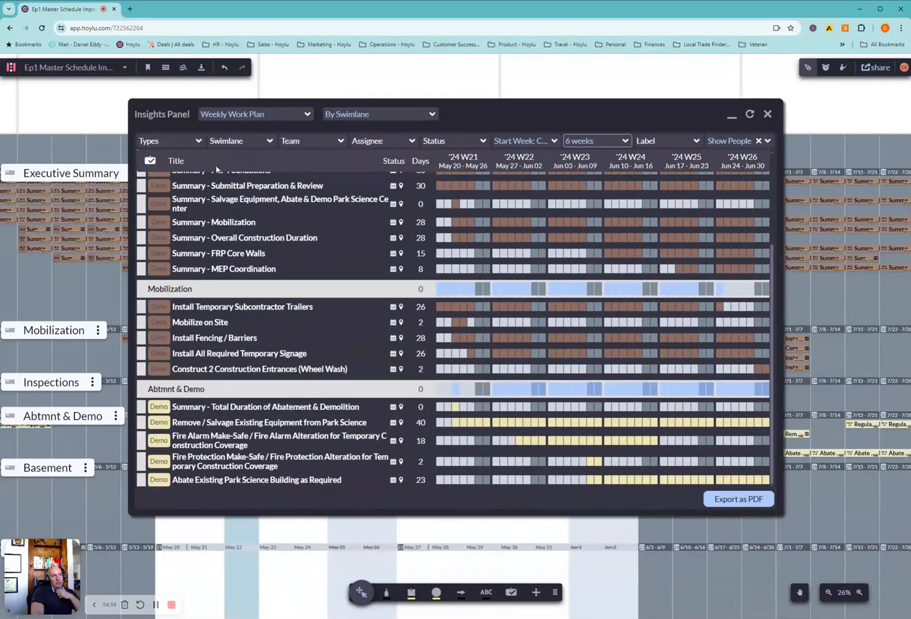
pyautogui.scroll(2, 243, 335)
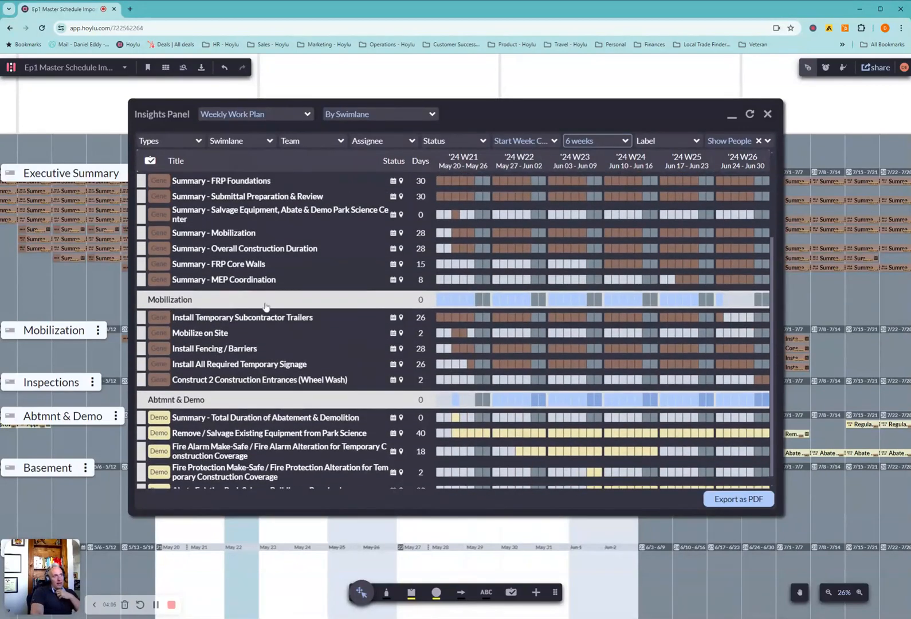
# - Group the Weekly Work Plan by team and review the Demo and General Contractor tasks
pyautogui.click(355, 118)
pyautogui.click(352, 147)
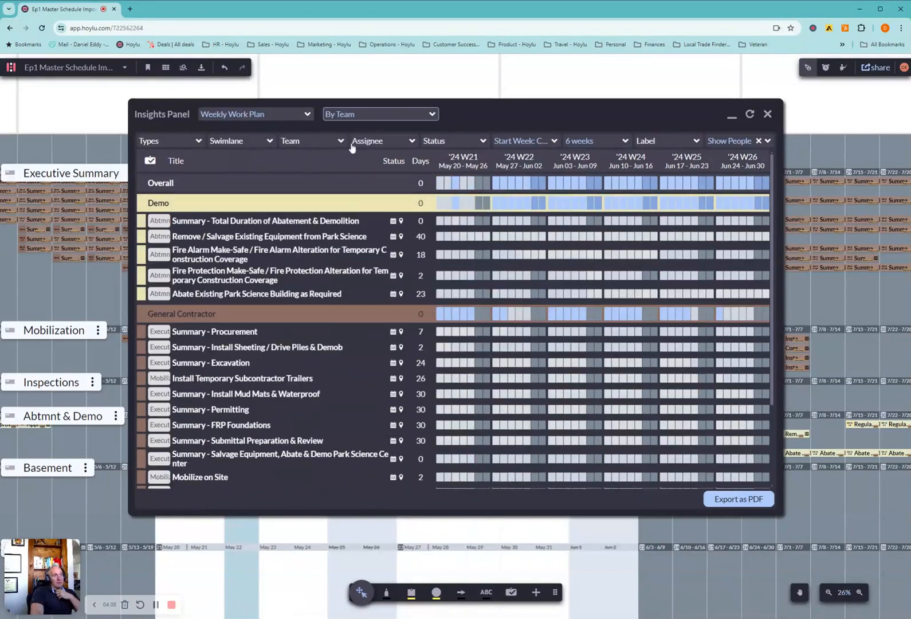
pyautogui.scroll(-2, 229, 258)
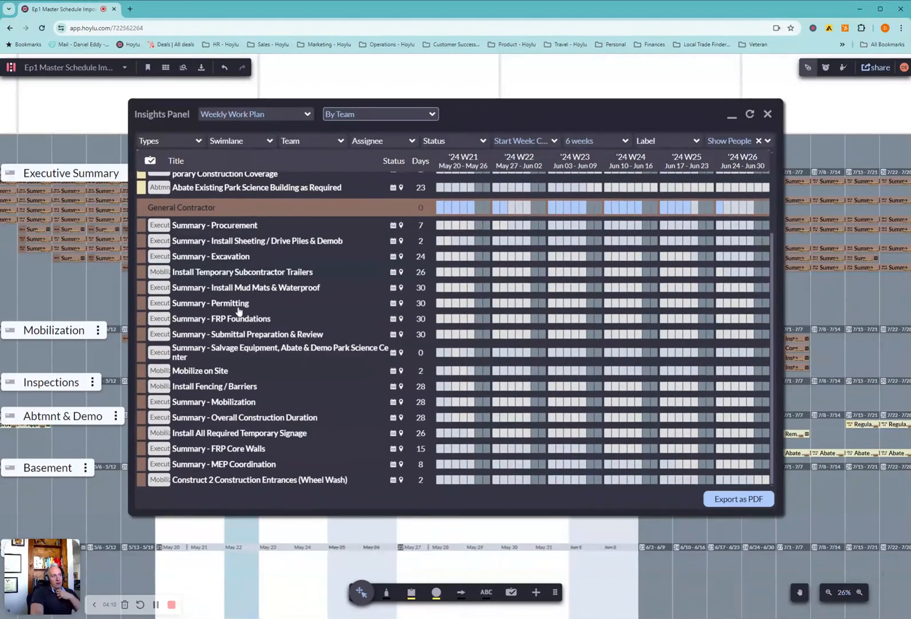
pyautogui.scroll(2, 270, 349)
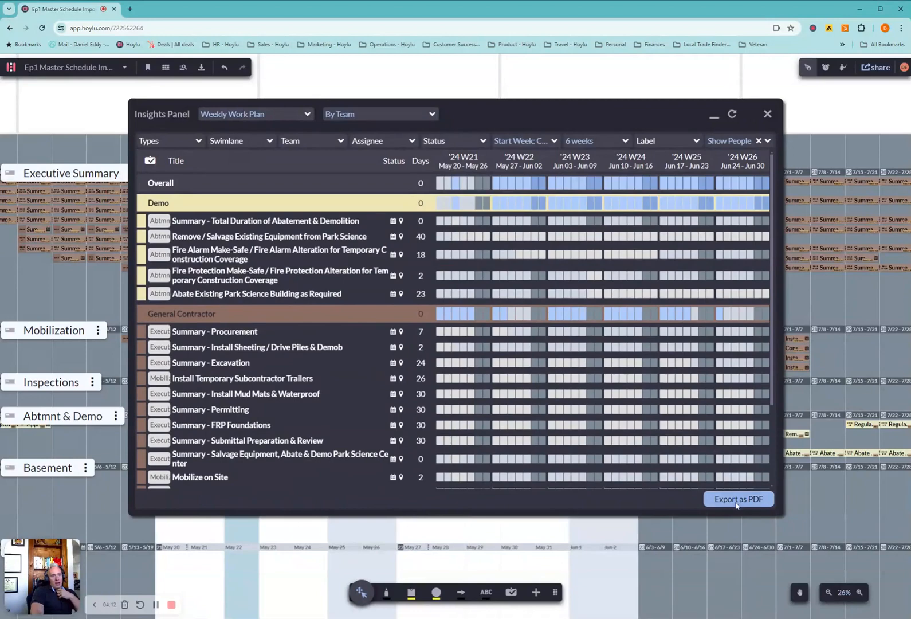
# - Preview the Weekly Work Plan's PDF export, cancel it without saving and return to the plan
pyautogui.click(739, 499)
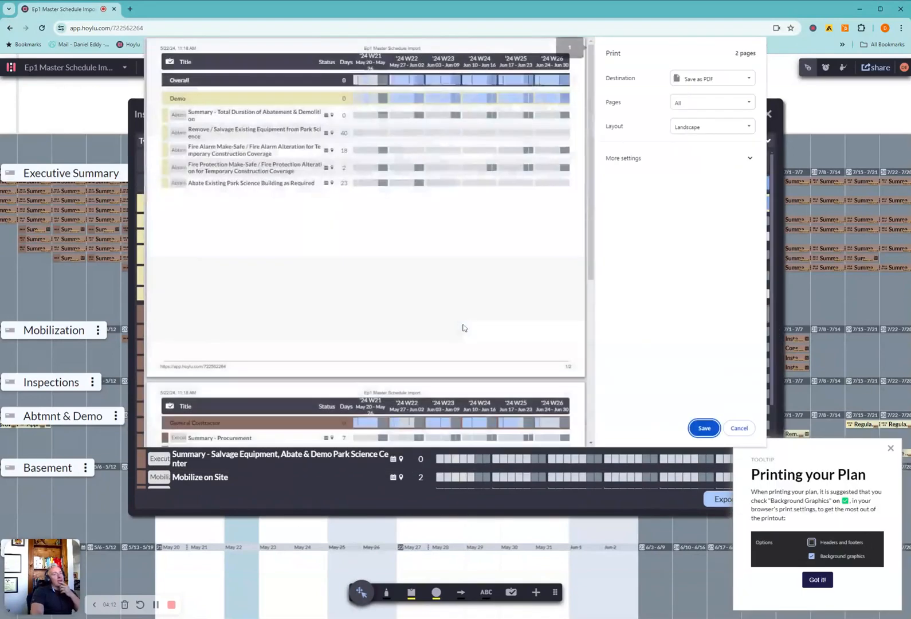
pyautogui.scroll(-5, 390, 260)
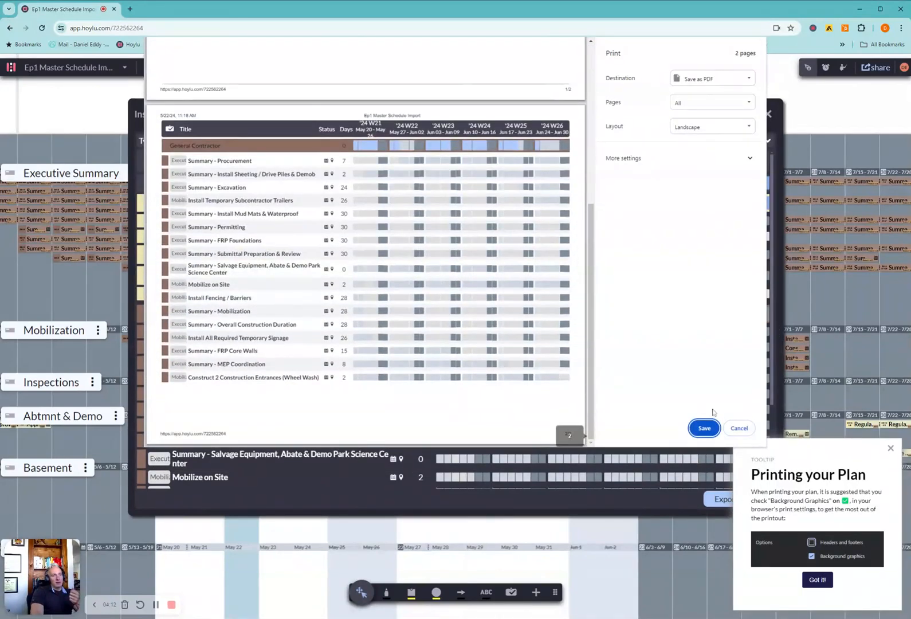
pyautogui.click(738, 428)
pyautogui.click(890, 447)
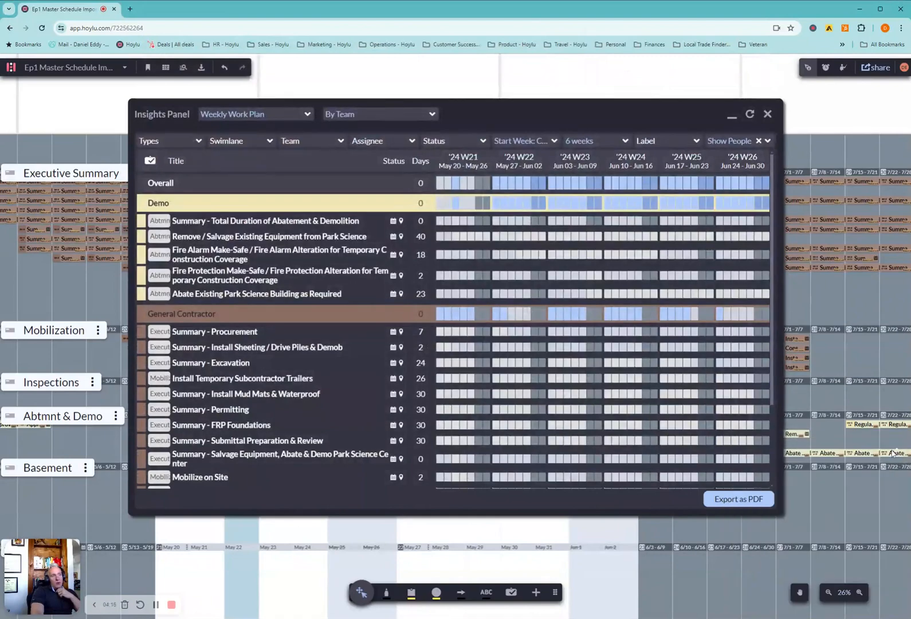
pyautogui.click(767, 114)
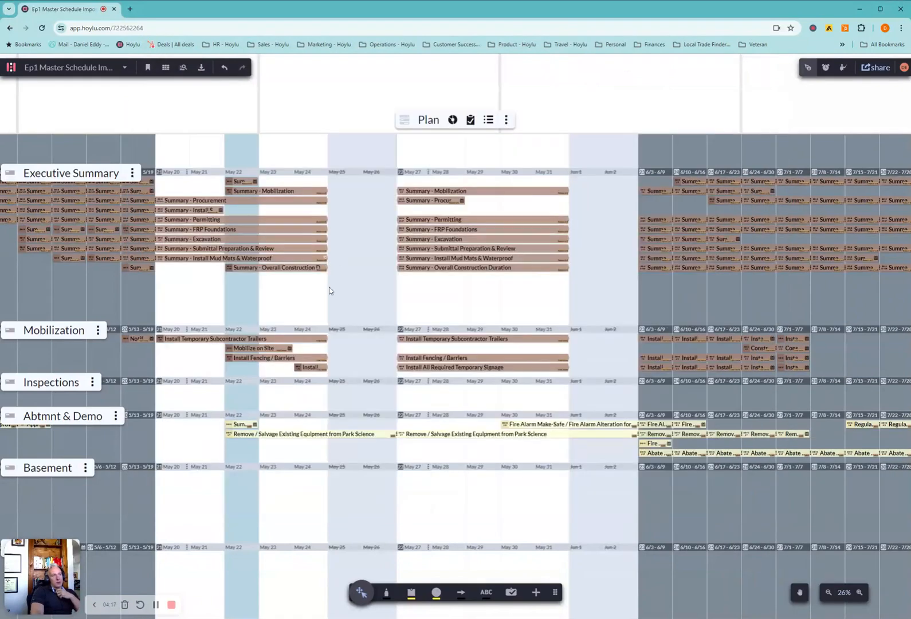
pyautogui.scroll(2, 330, 294)
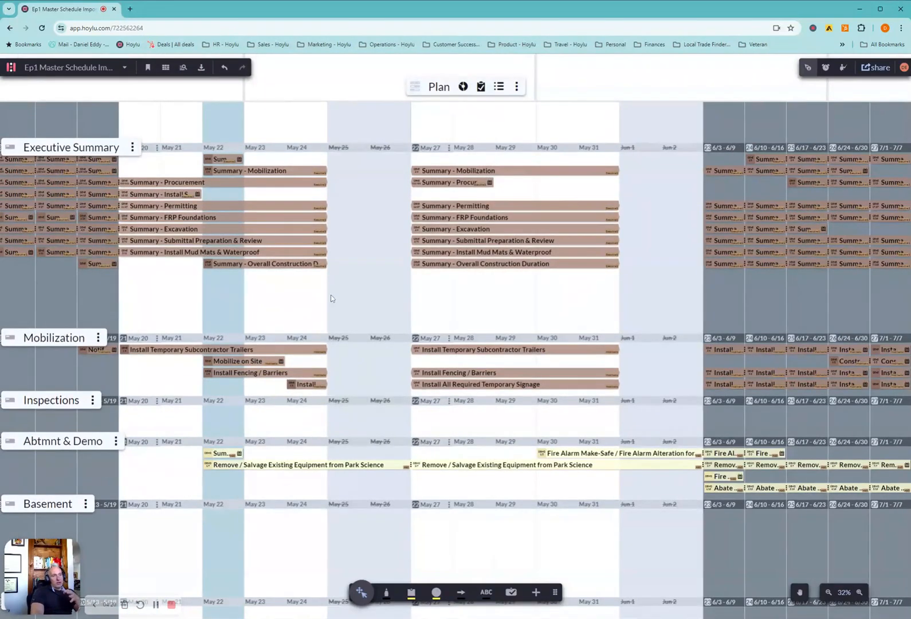
# - Open the May 20 - May 26 week of the Executive Summary swimlane in the Weekly Work Plan
pyautogui.moveTo(315, 317)
pyautogui.mouseDown()
pyautogui.moveTo(311, 291)
pyautogui.moveTo(312, 304)
pyautogui.mouseUp()
pyautogui.click(153, 134)
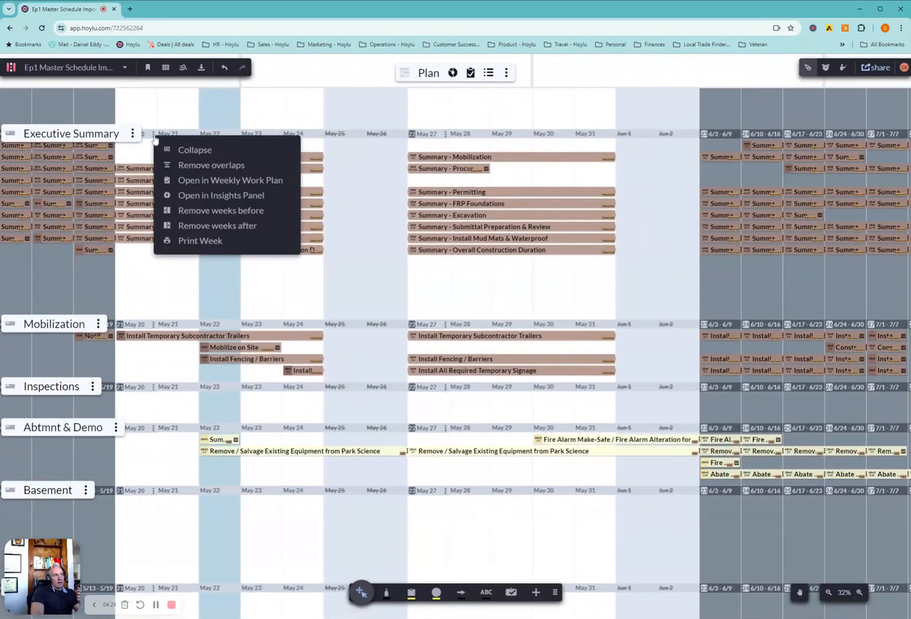
pyautogui.click(205, 181)
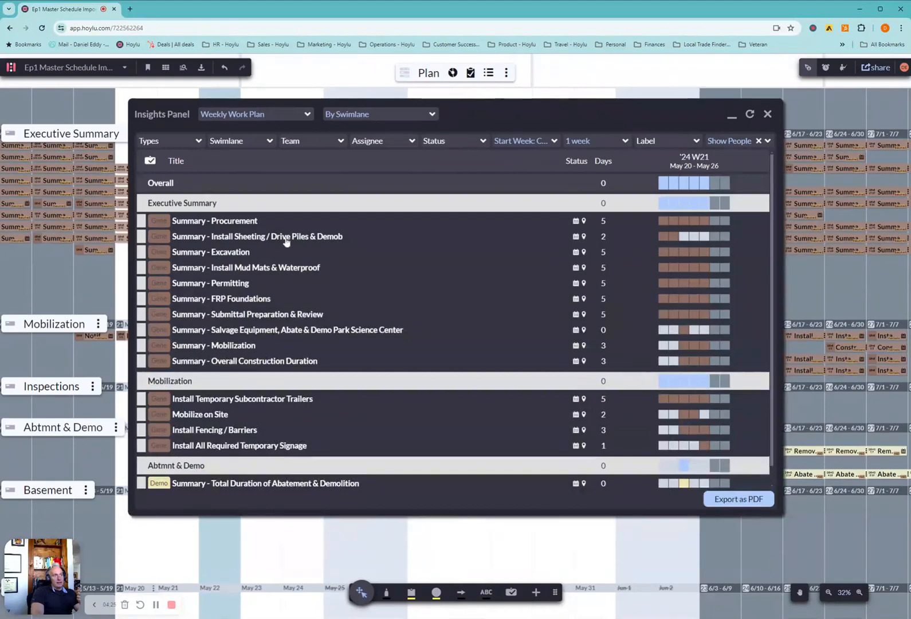
# - Set the Summary - Procurement task's status to committed, save it and return to the plan
pyautogui.click(232, 222)
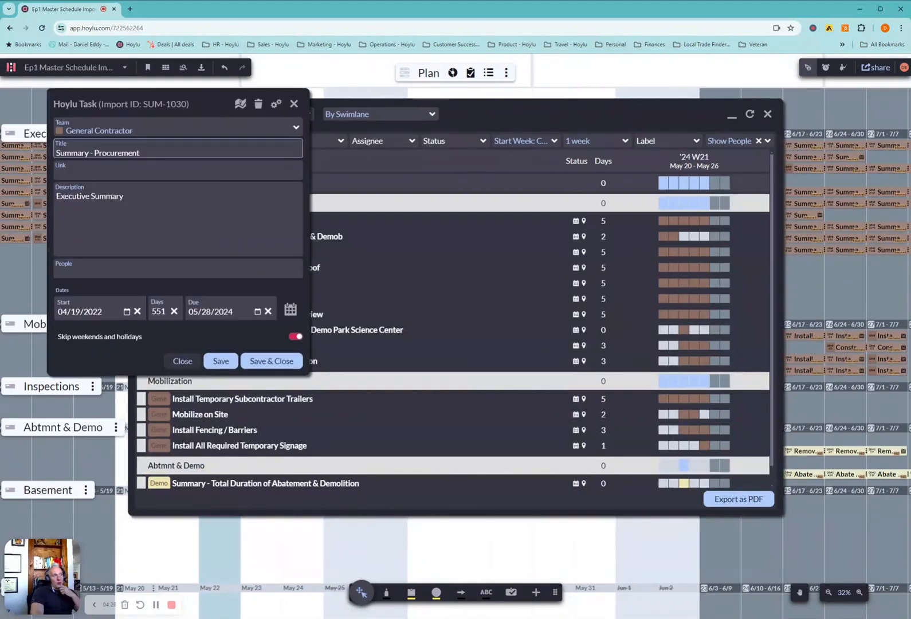
pyautogui.click(291, 309)
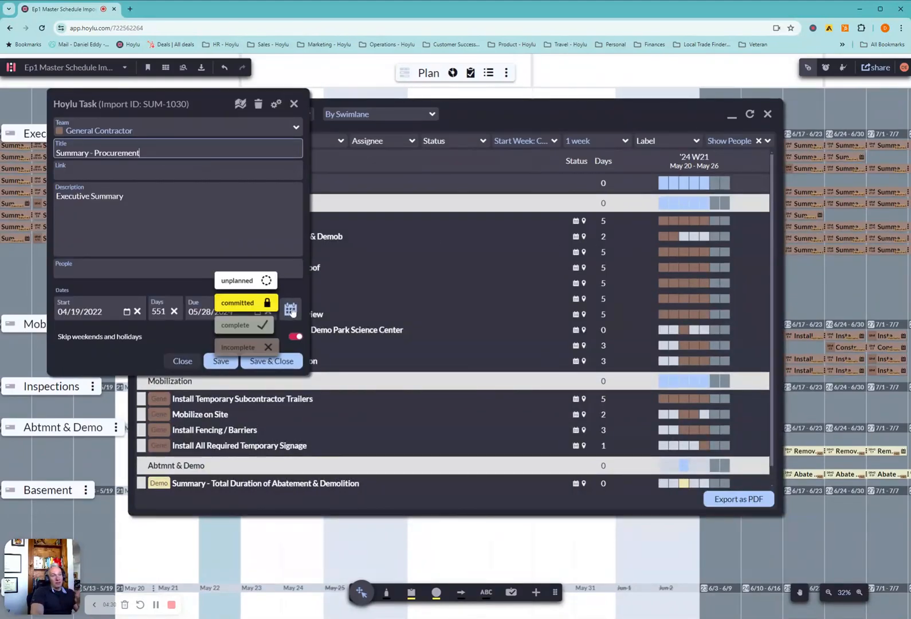
pyautogui.click(265, 304)
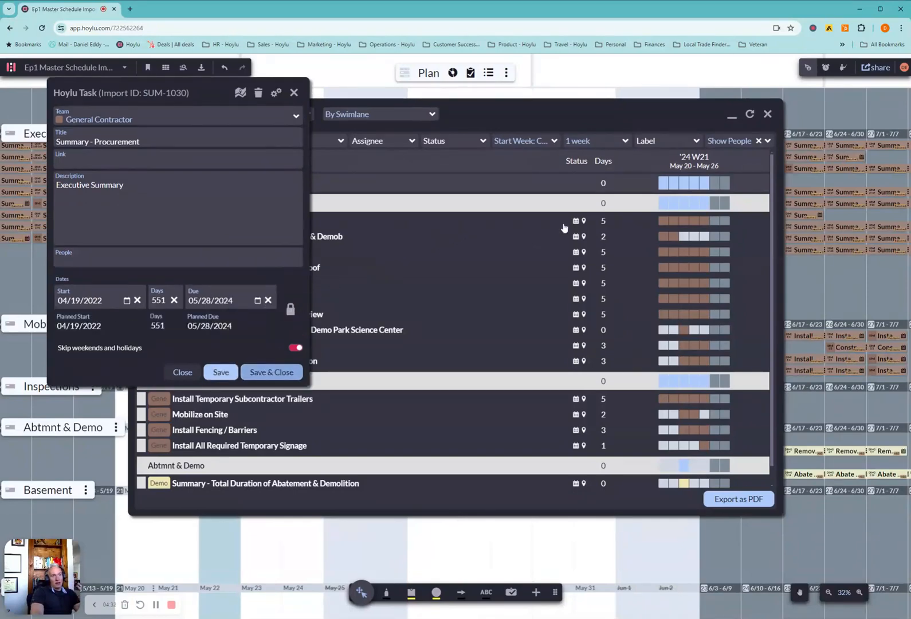
pyautogui.click(297, 373)
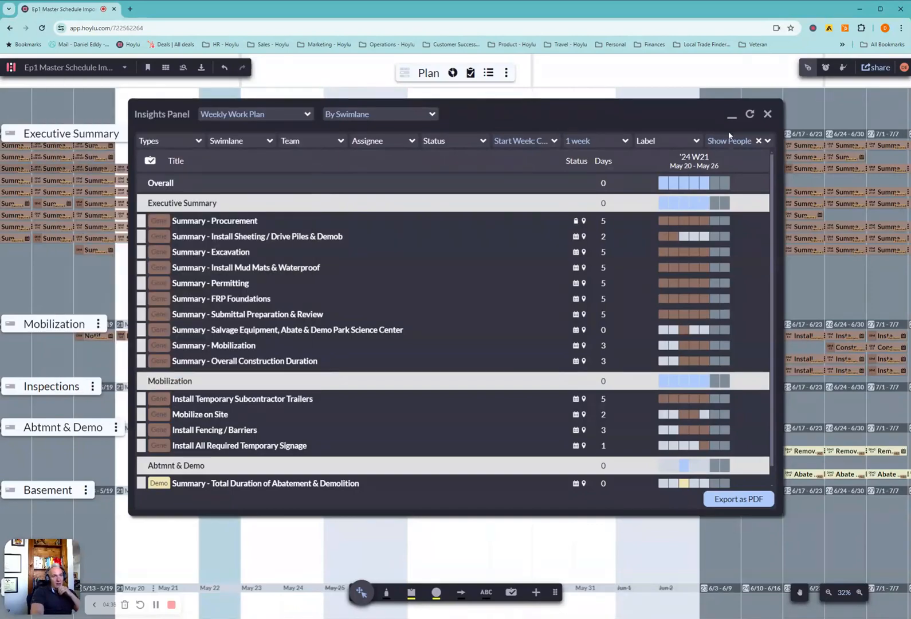
pyautogui.click(767, 114)
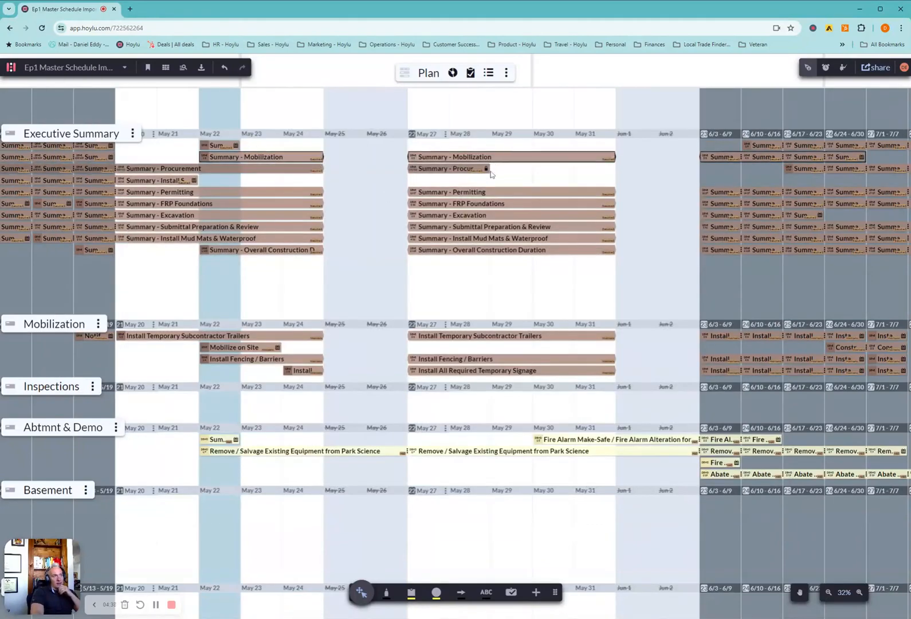
pyautogui.scroll(3, 484, 167)
pyautogui.scroll(-3, 475, 189)
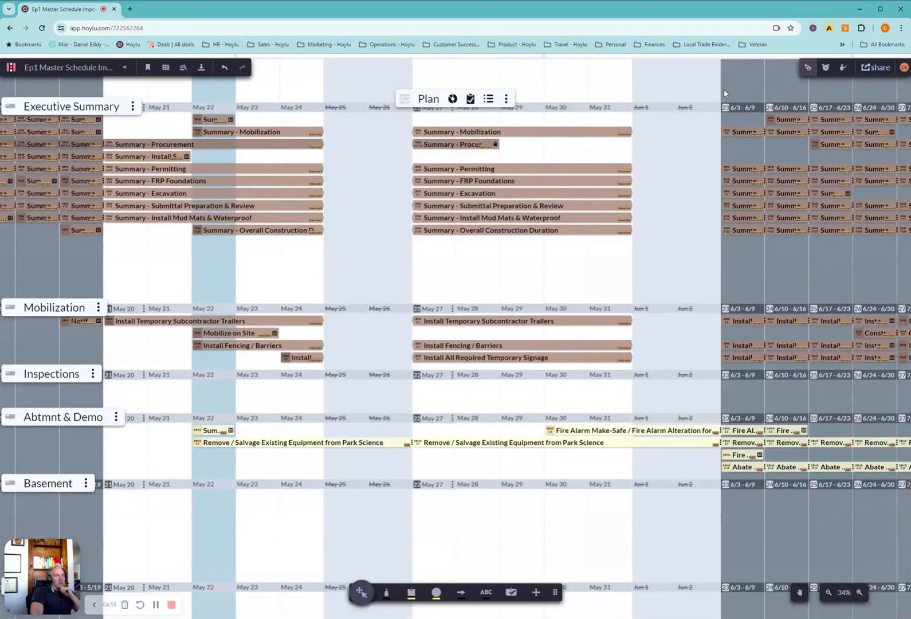
pyautogui.scroll(2, 609, 92)
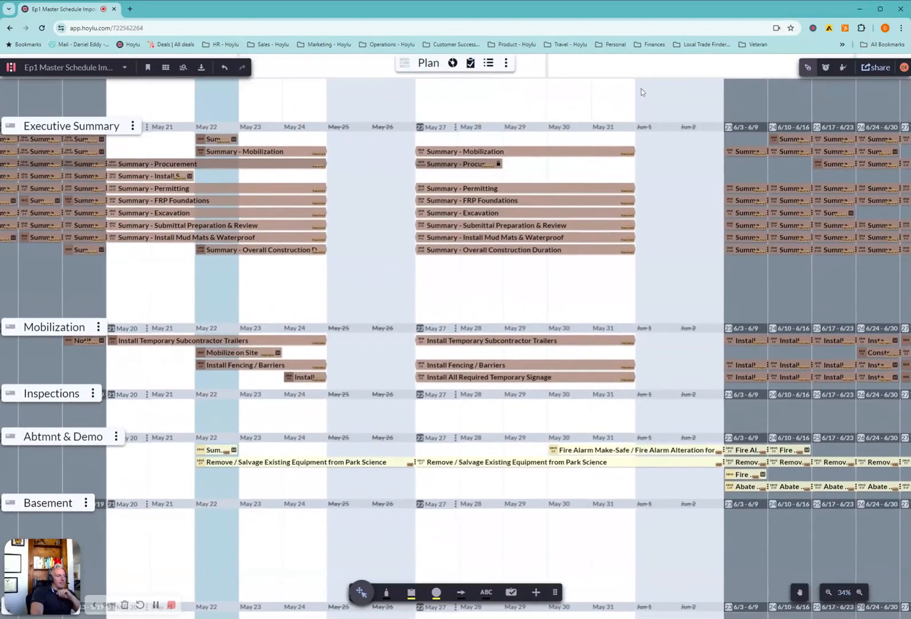